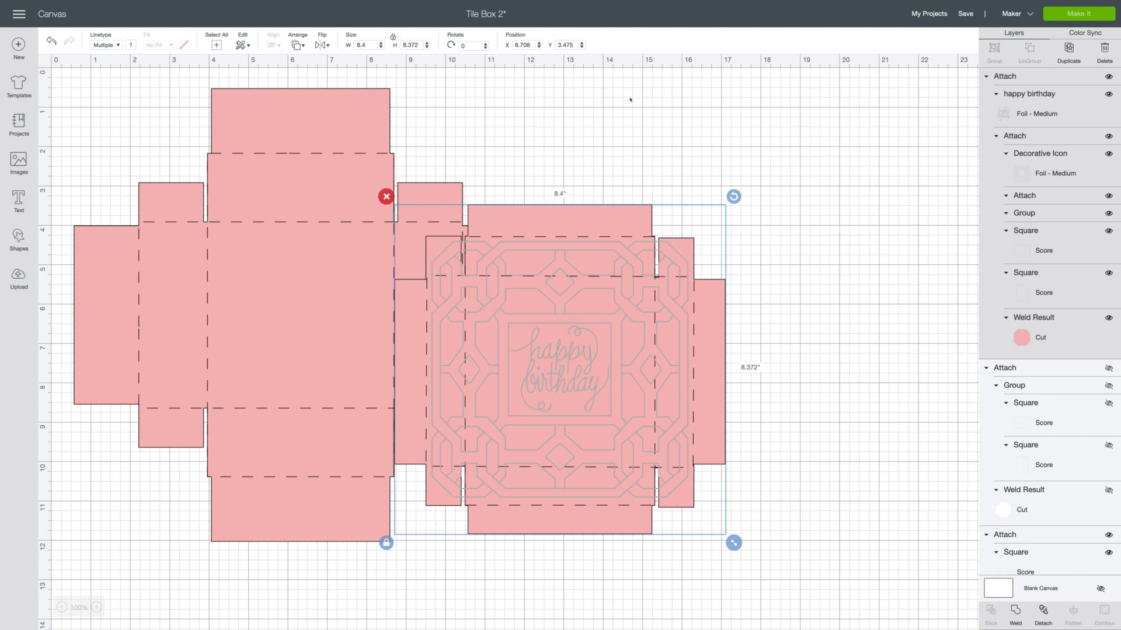
Reposition the two pink box pieces slightly and hide the larger plain box base.
left_click_drag(587, 381, 528, 367)
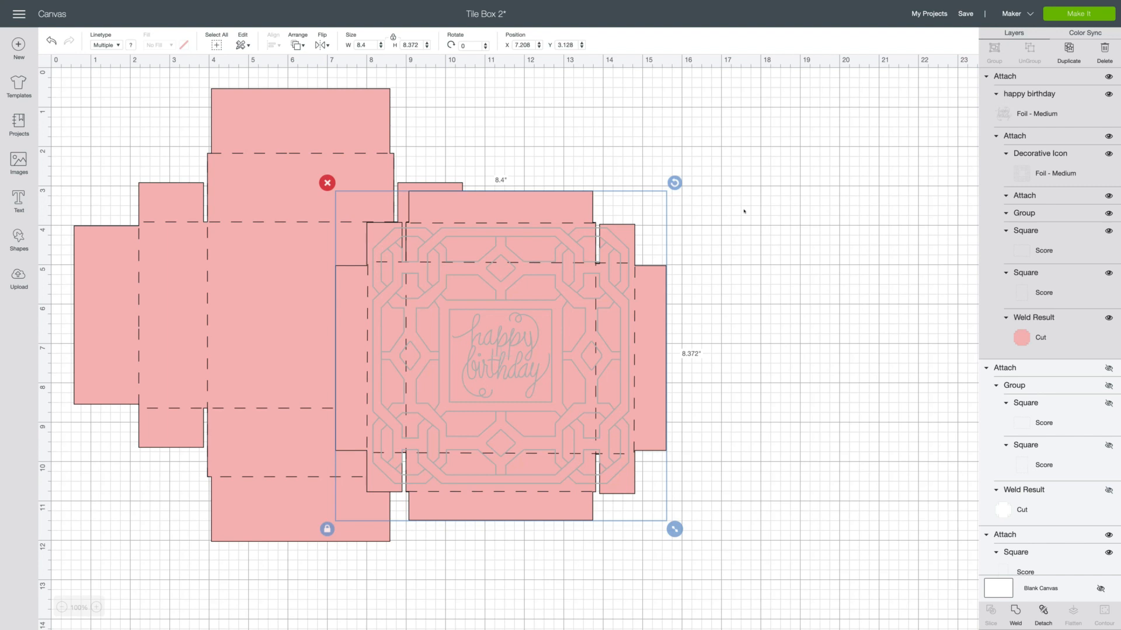
mouse_move(255, 249)
left_mouse_down()
mouse_move(245, 250)
mouse_move(261, 256)
left_mouse_up()
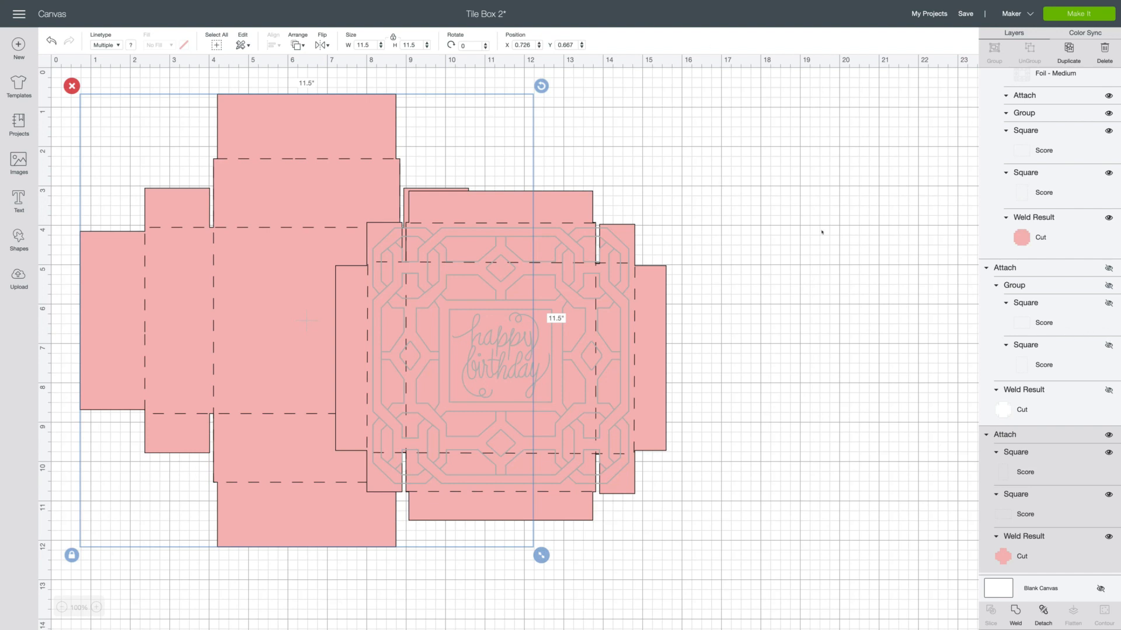
left_click(1108, 436)
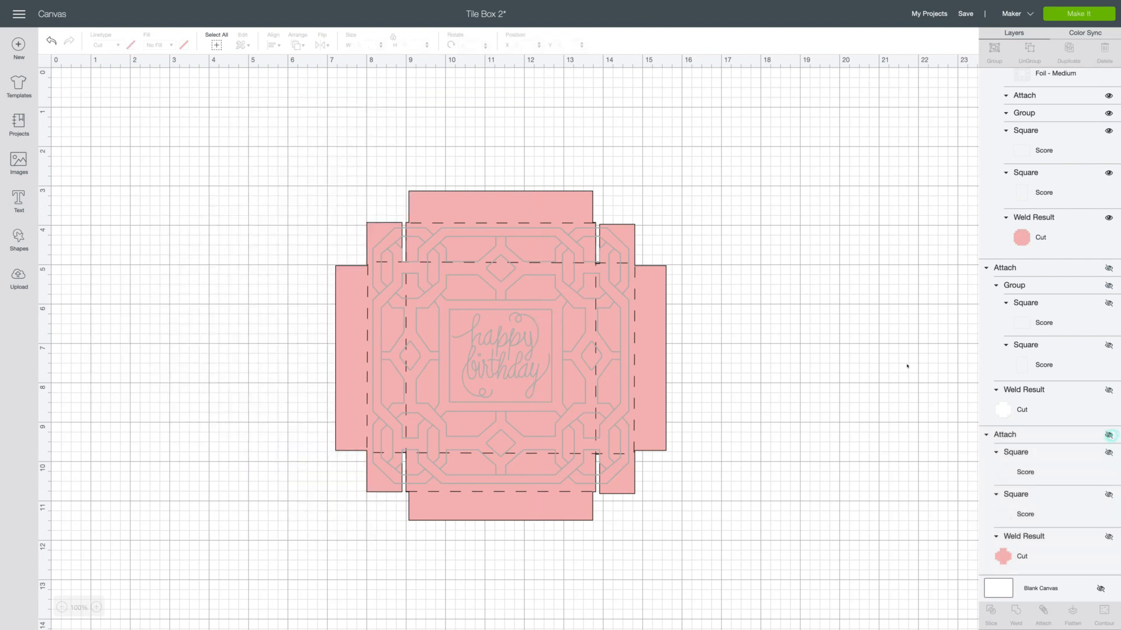
Show the hidden blank white lid and place it beside the decorated pink happy birthday lid without overlap.
left_click_drag(578, 334, 480, 308)
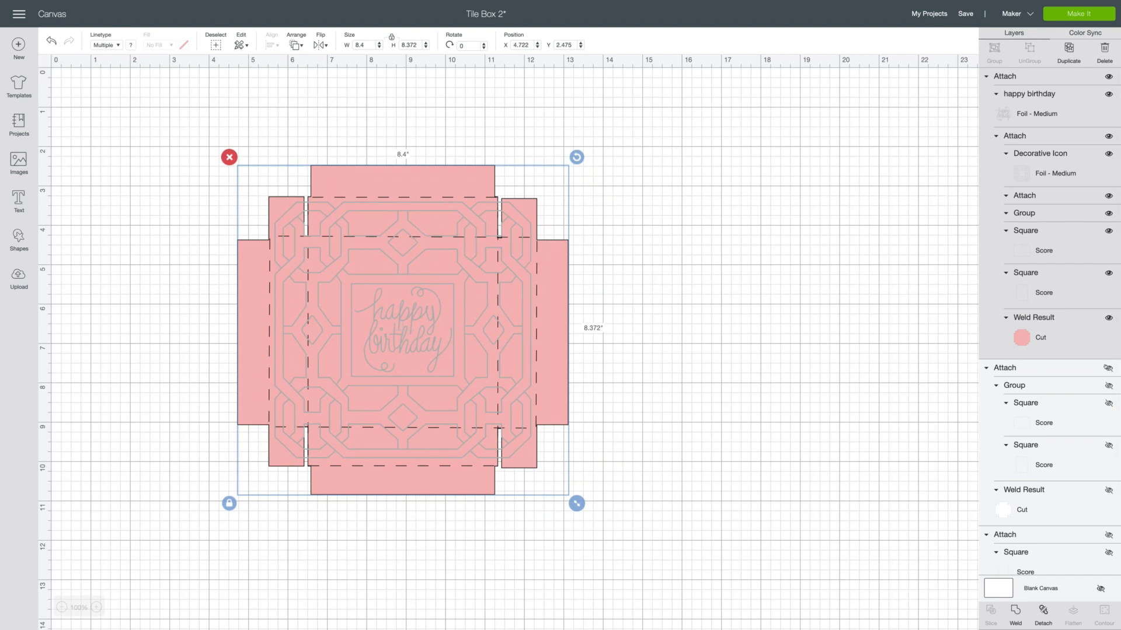
left_click(1107, 368)
left_click_drag(328, 279, 214, 260)
left_click_drag(708, 302, 570, 324)
left_click(899, 252)
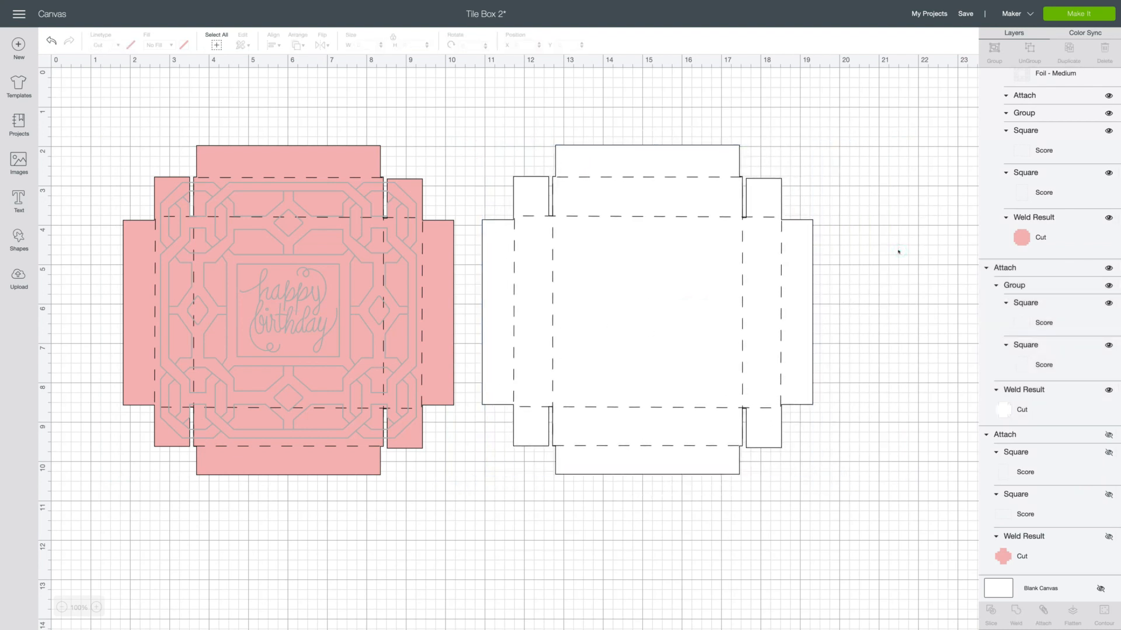
Move the pink decorated lid to about X 0.361, Y 0.197 and shift the white lid slightly lower.
left_click(313, 347)
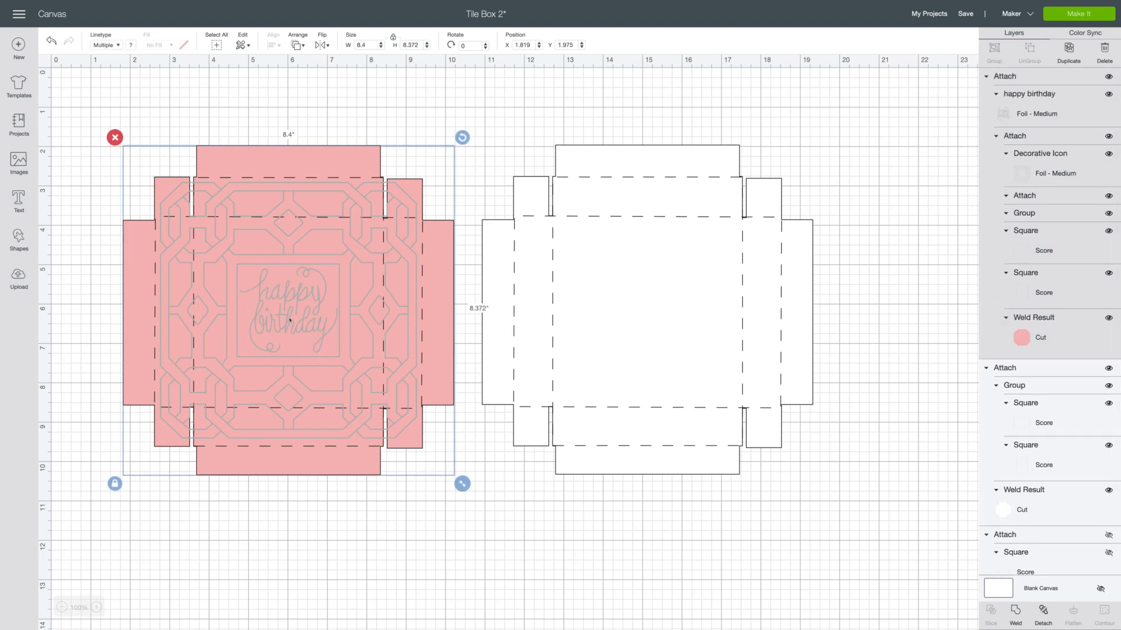
left_click_drag(290, 319, 233, 251)
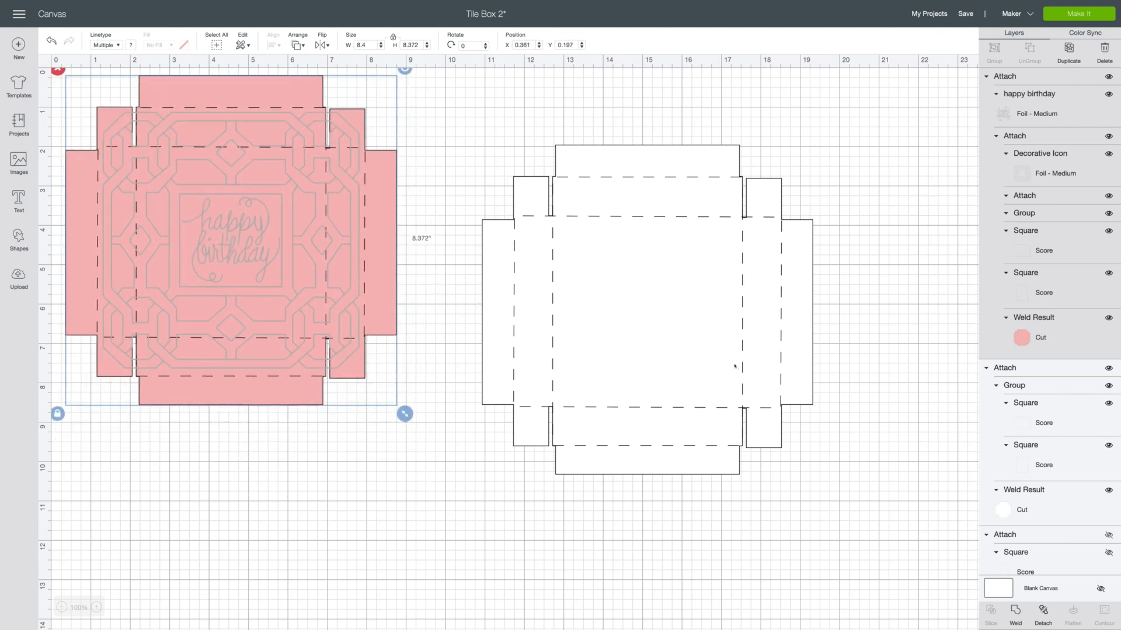
left_click_drag(734, 365, 705, 388)
left_click(882, 376)
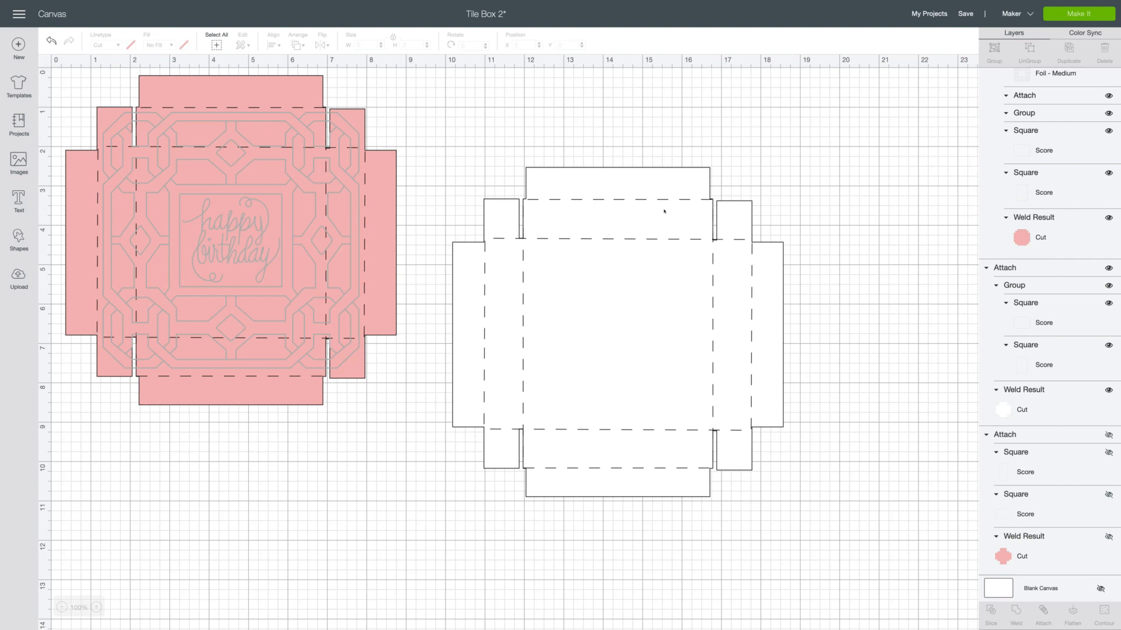
Search the image library for "square" and filter the results to the Draw Only art type.
left_click(19, 162)
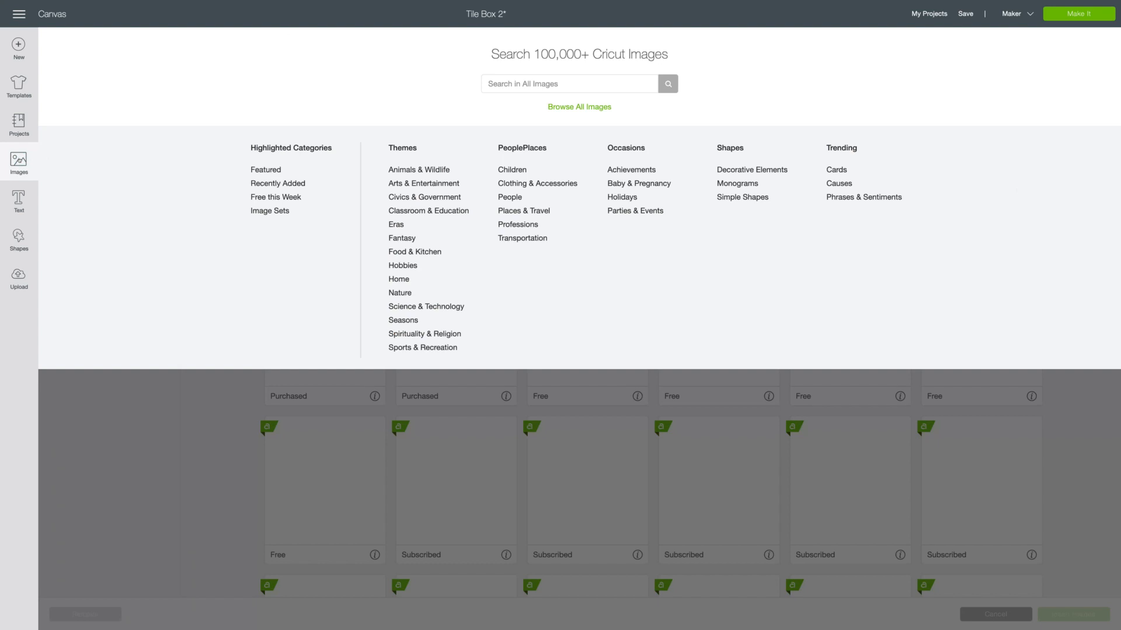
left_click(503, 85)
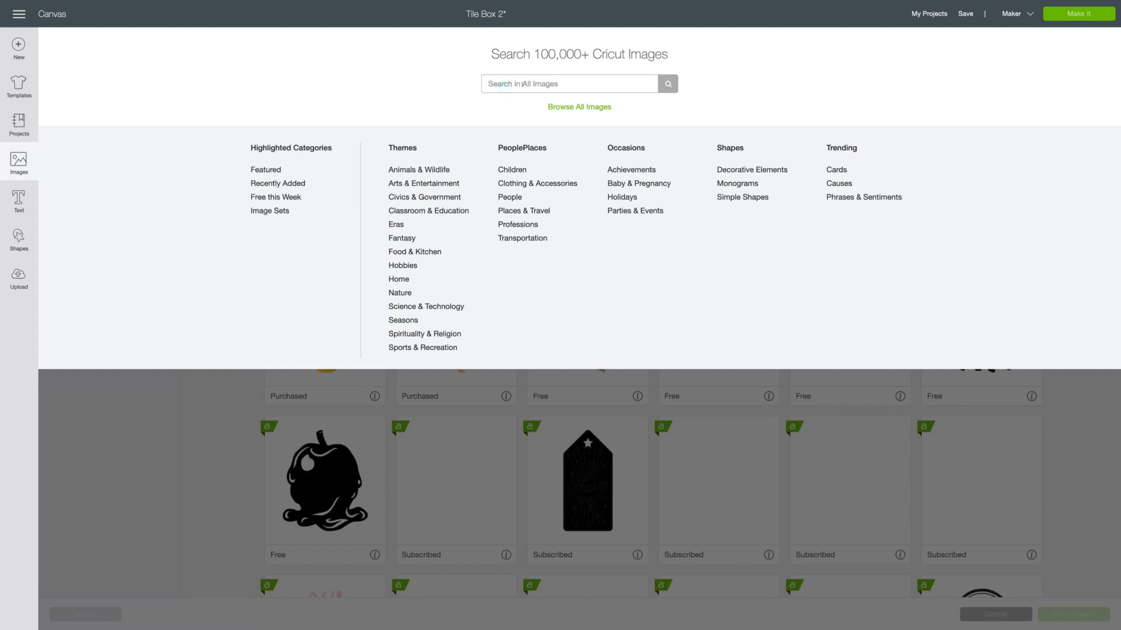
type("square")
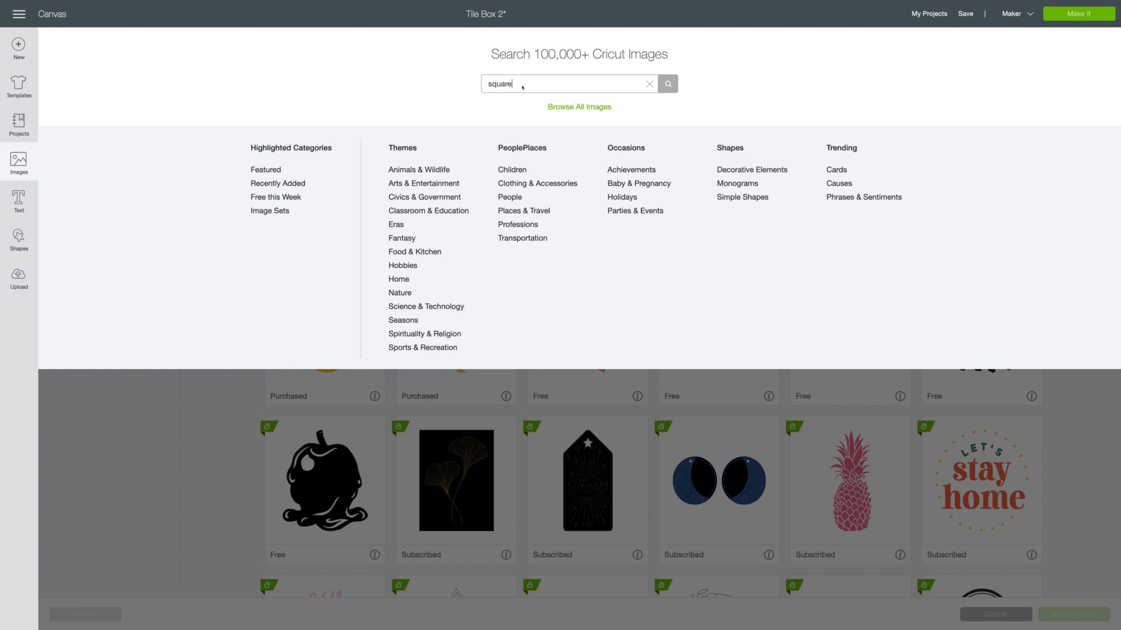
key("Return")
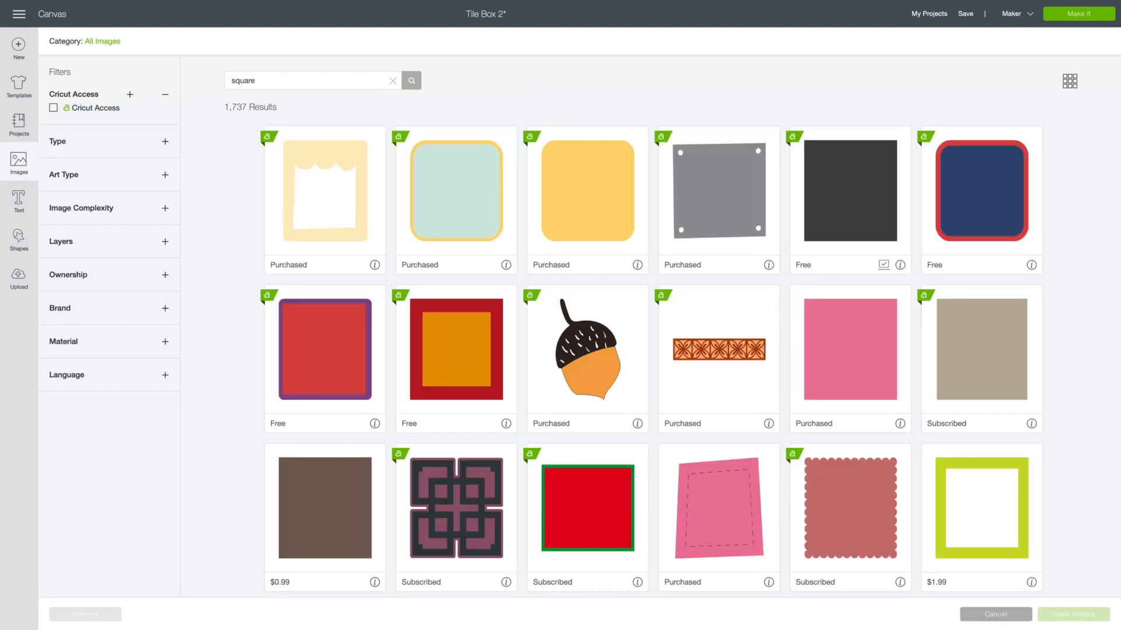
left_click(60, 174)
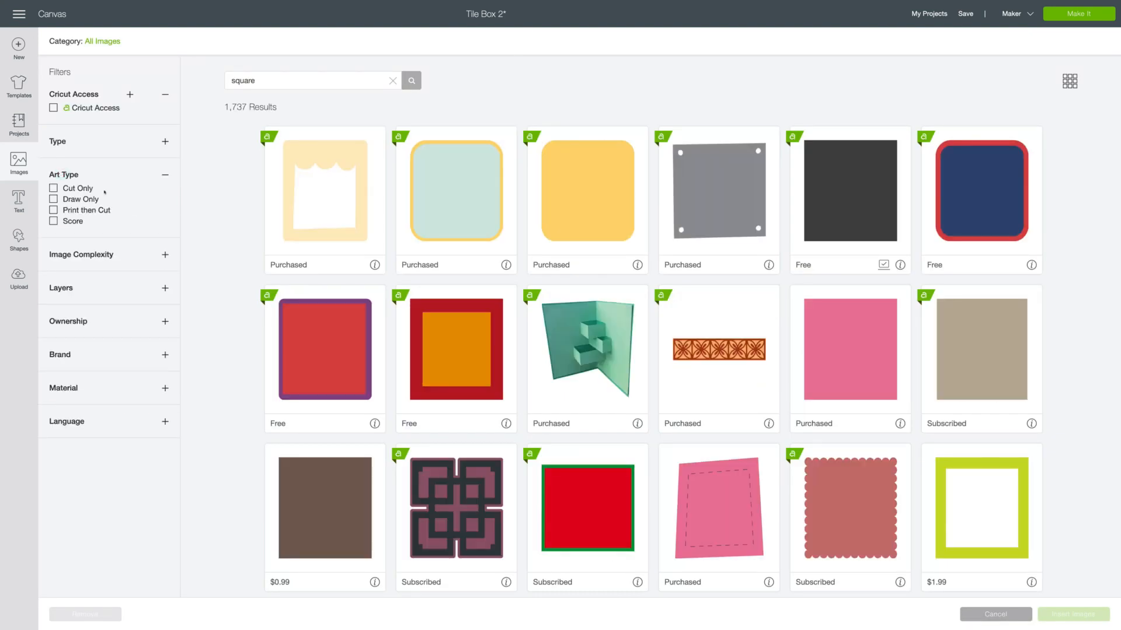
left_click(87, 200)
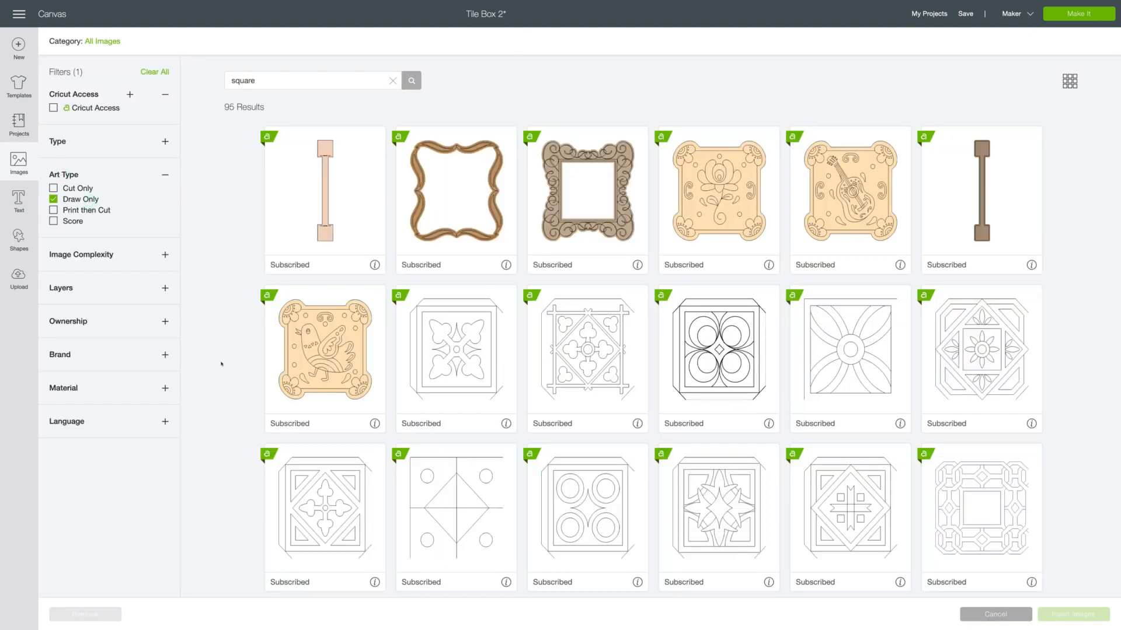
Insert the interlaced geometric tile frame with the empty central square from the image results.
scroll(737, 377, "down", 8)
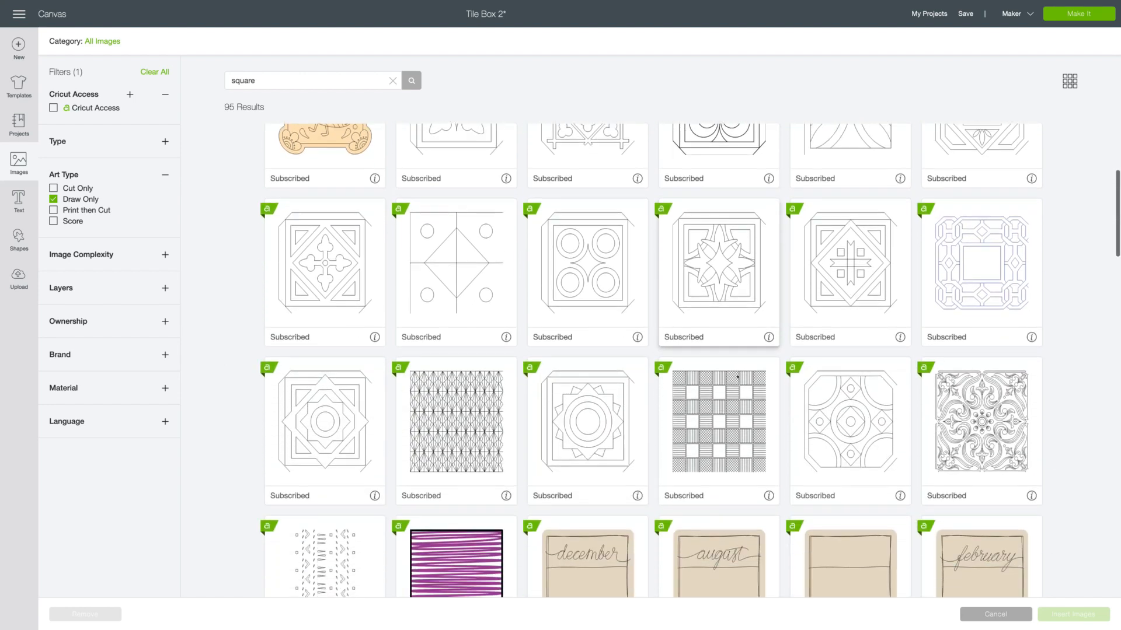
scroll(738, 377, "down", 13)
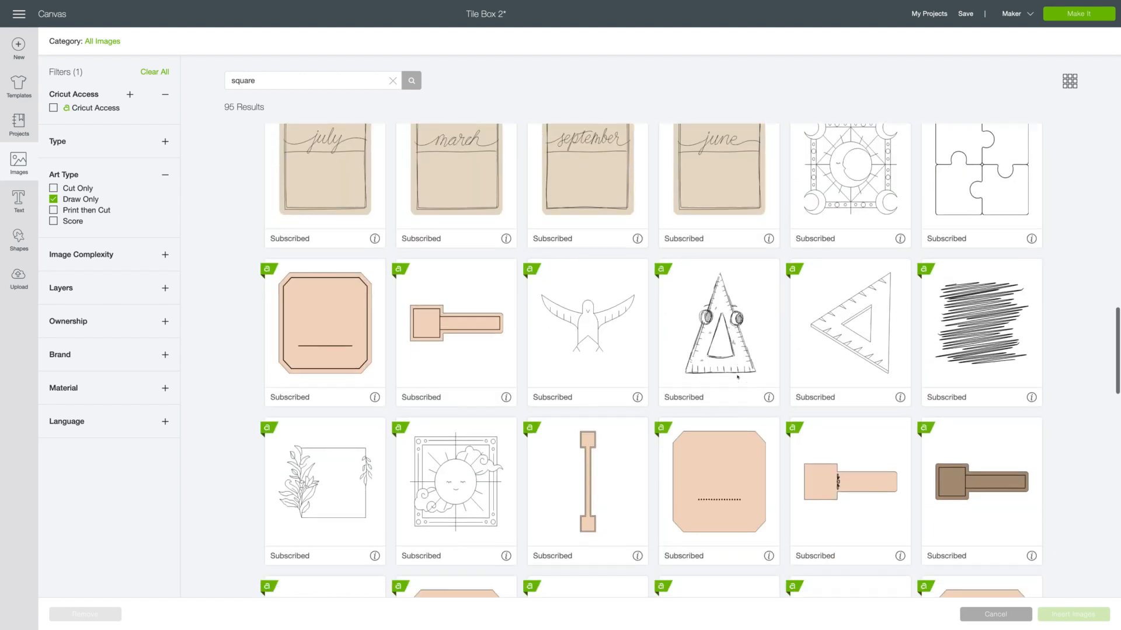
scroll(458, 394, "up", 3)
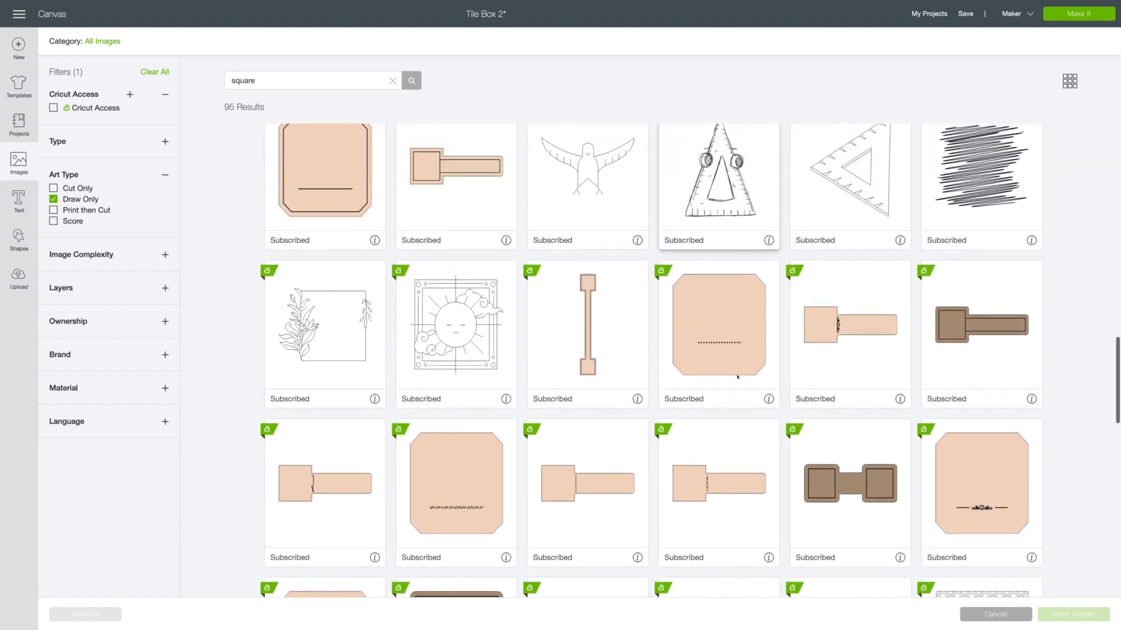
scroll(838, 336, "down", 6)
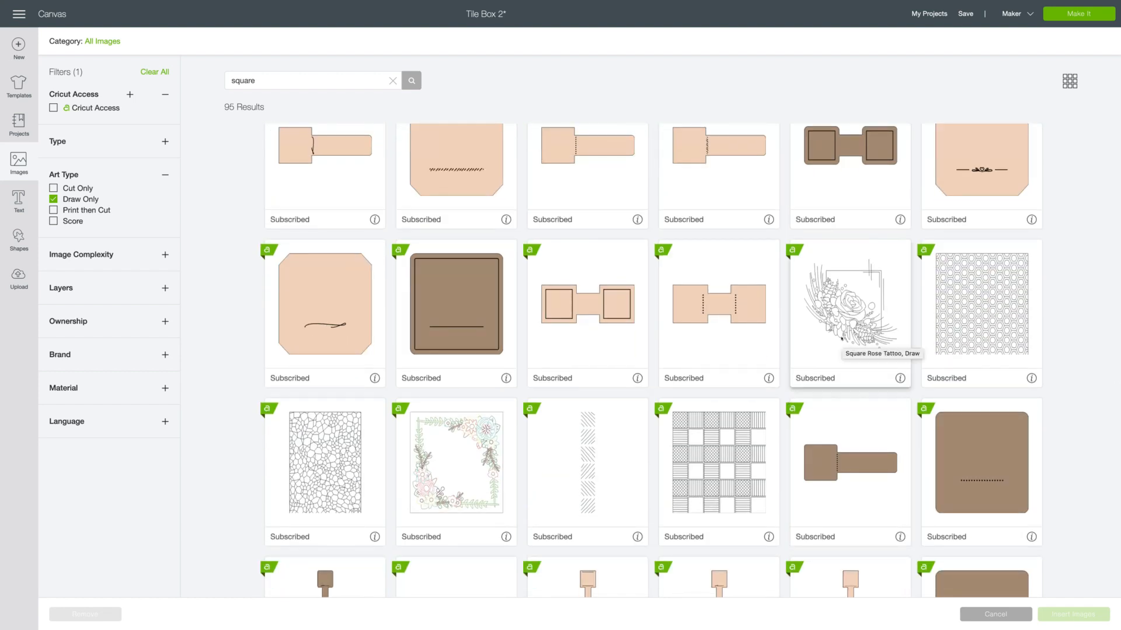
scroll(753, 341, "down", 10)
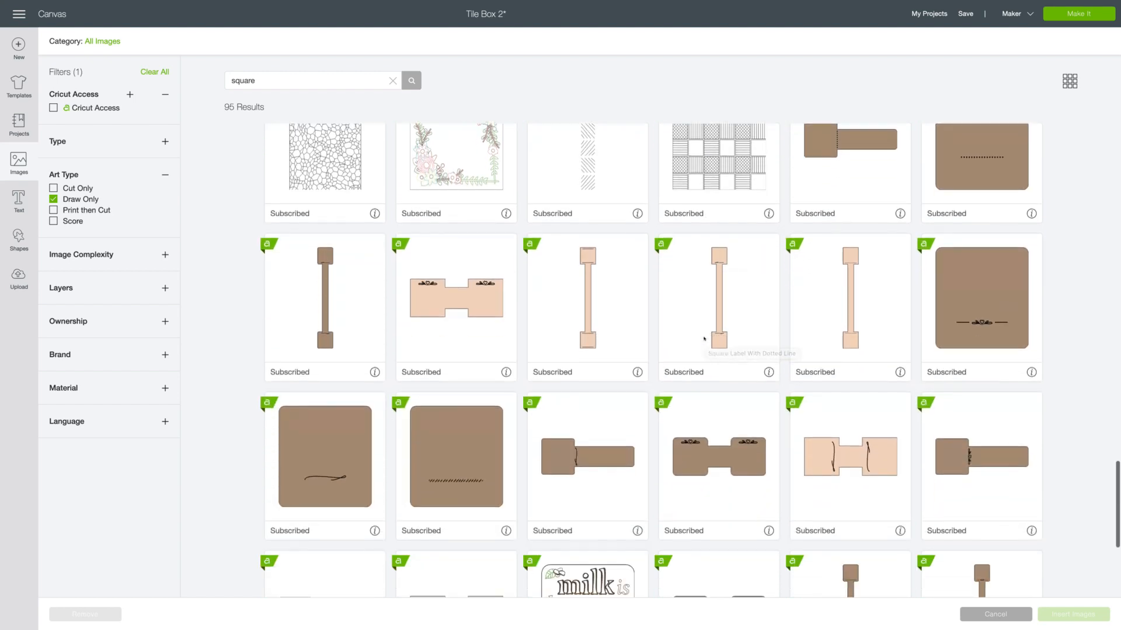
scroll(704, 338, "down", 1)
scroll(702, 364, "up", 10)
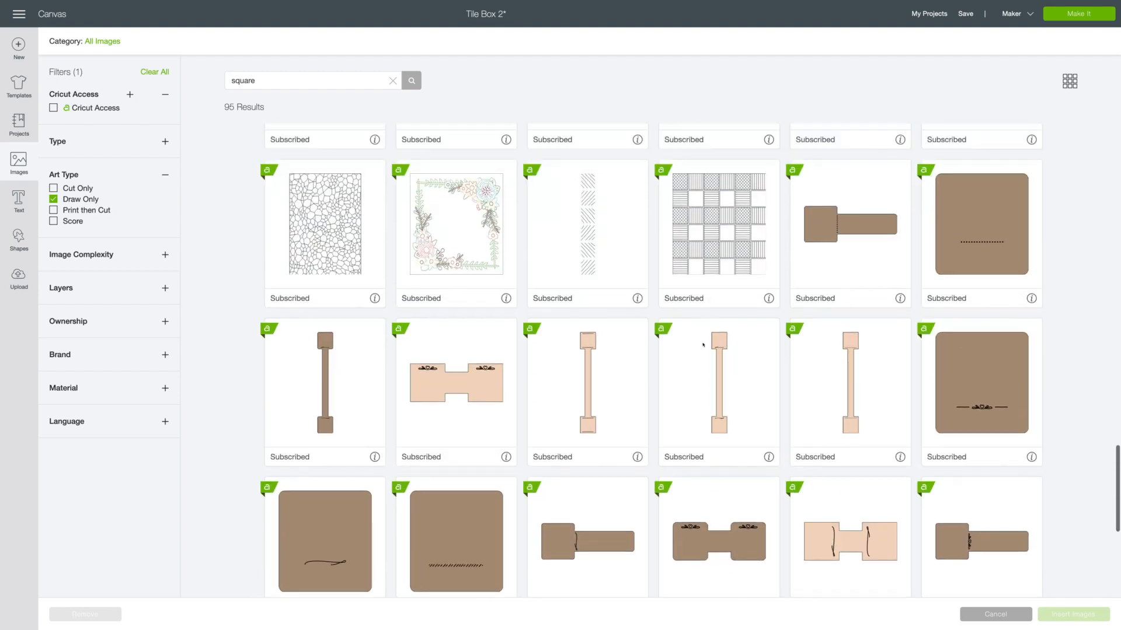
scroll(702, 364, "up", 8)
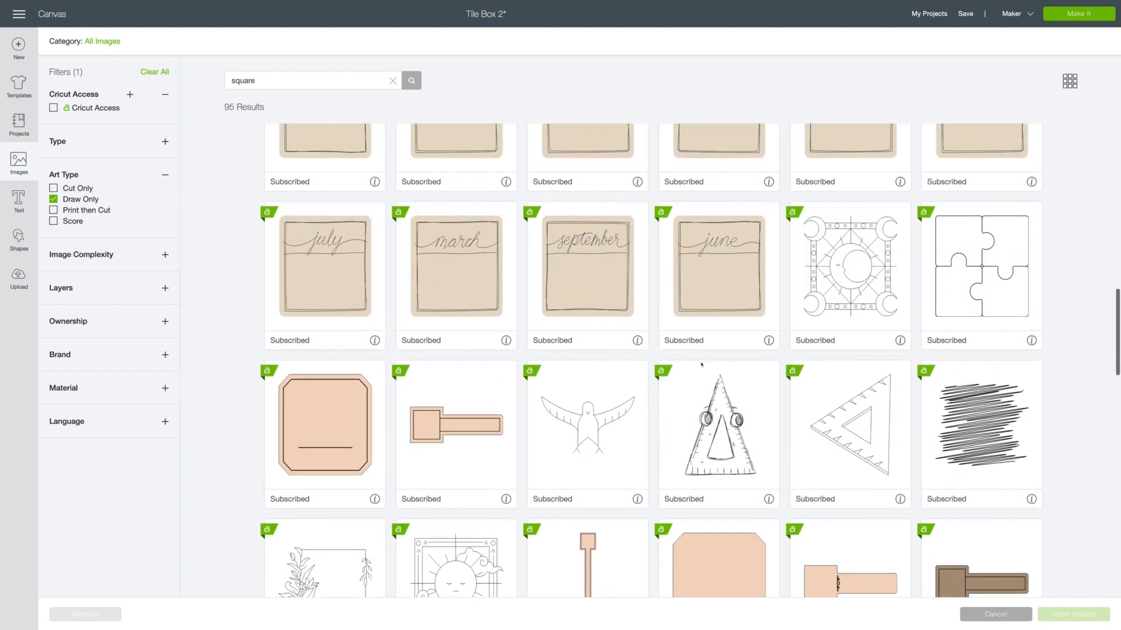
scroll(701, 366, "up", 4)
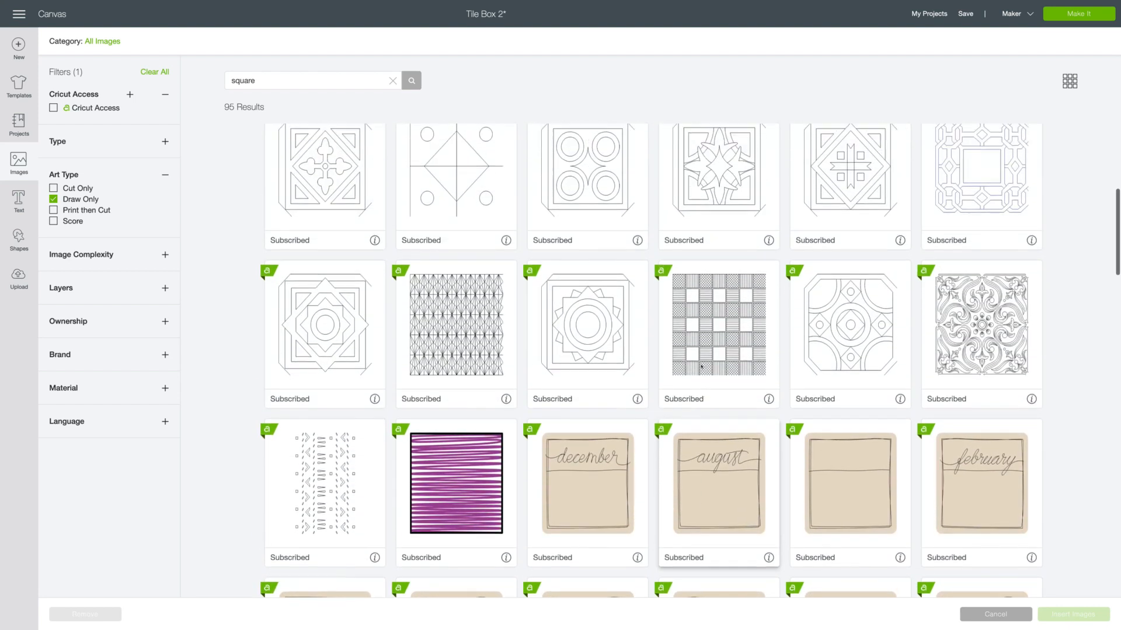
left_click(931, 304)
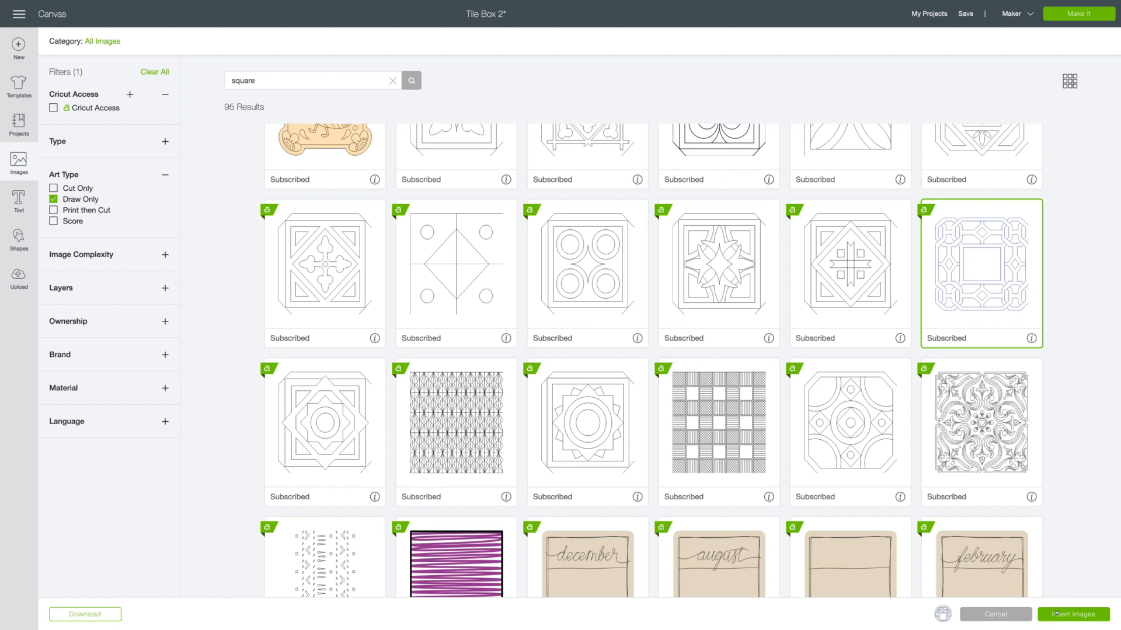
left_click(1060, 614)
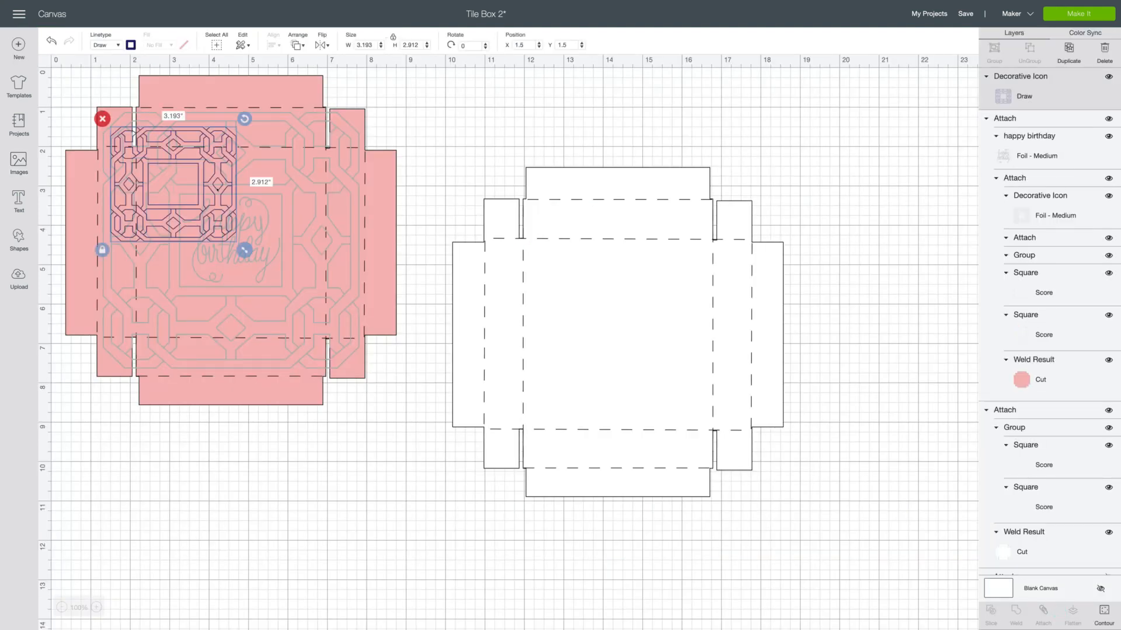
Move the inserted tile frame onto the white lid and resize it to 6.5 in wide by 6.5 in high.
left_click_drag(210, 198, 591, 279)
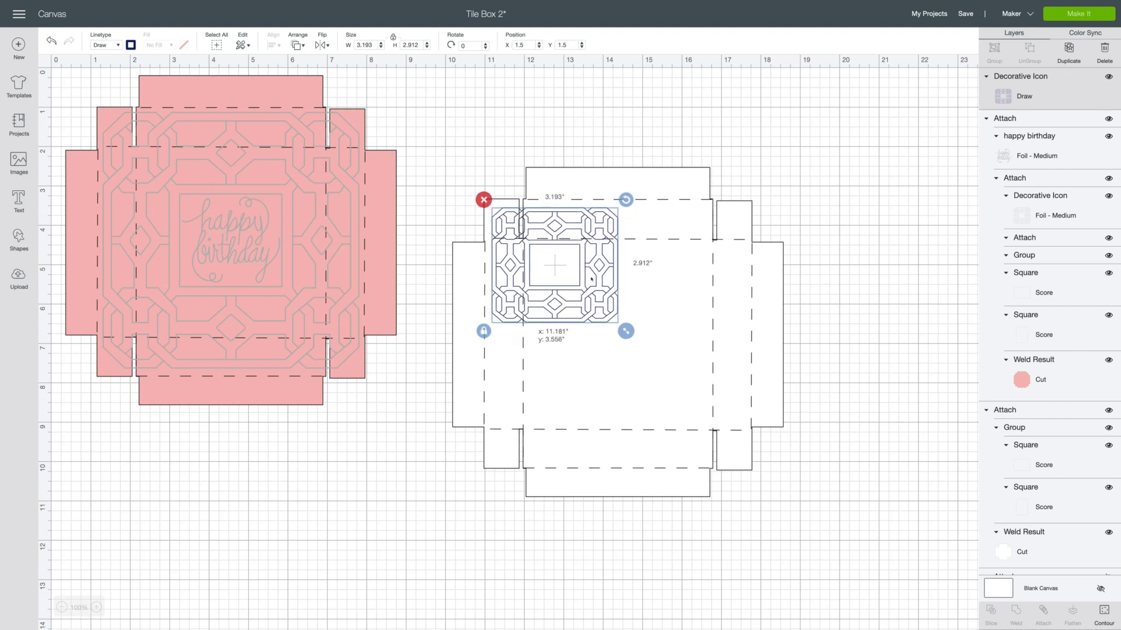
left_click_drag(625, 331, 754, 462)
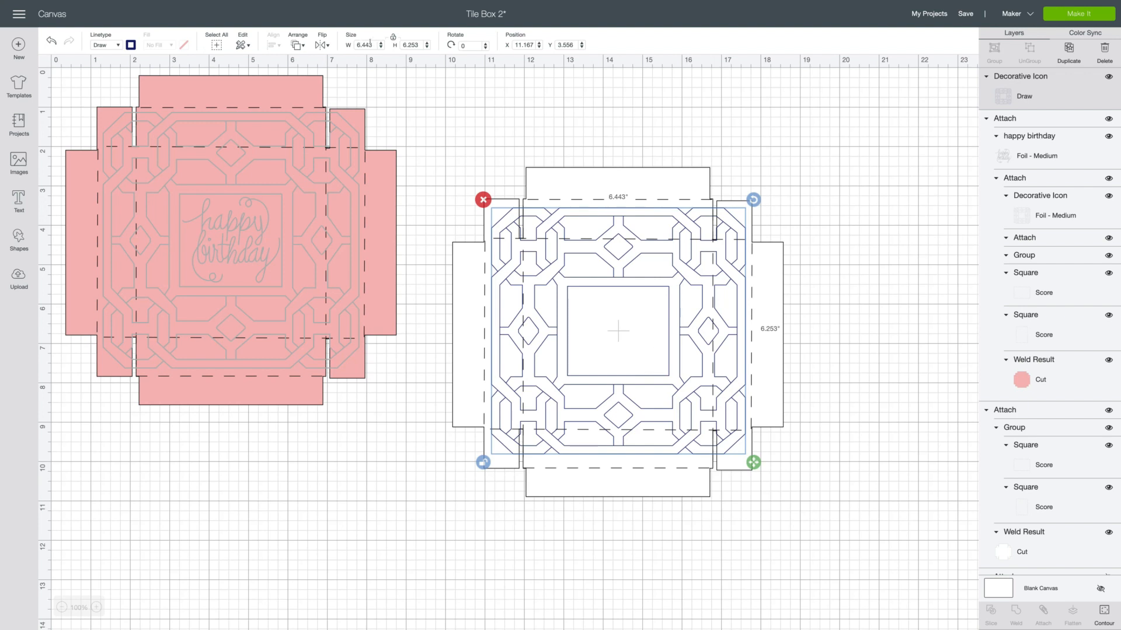
left_click(372, 45)
type(".5")
key("Return")
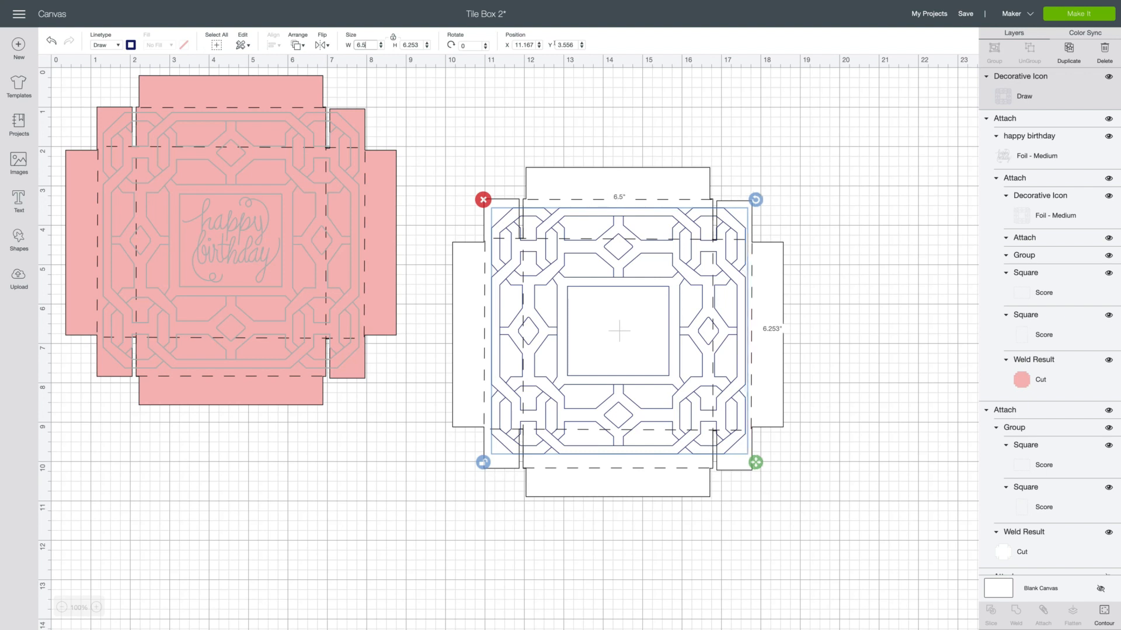
left_click(420, 45)
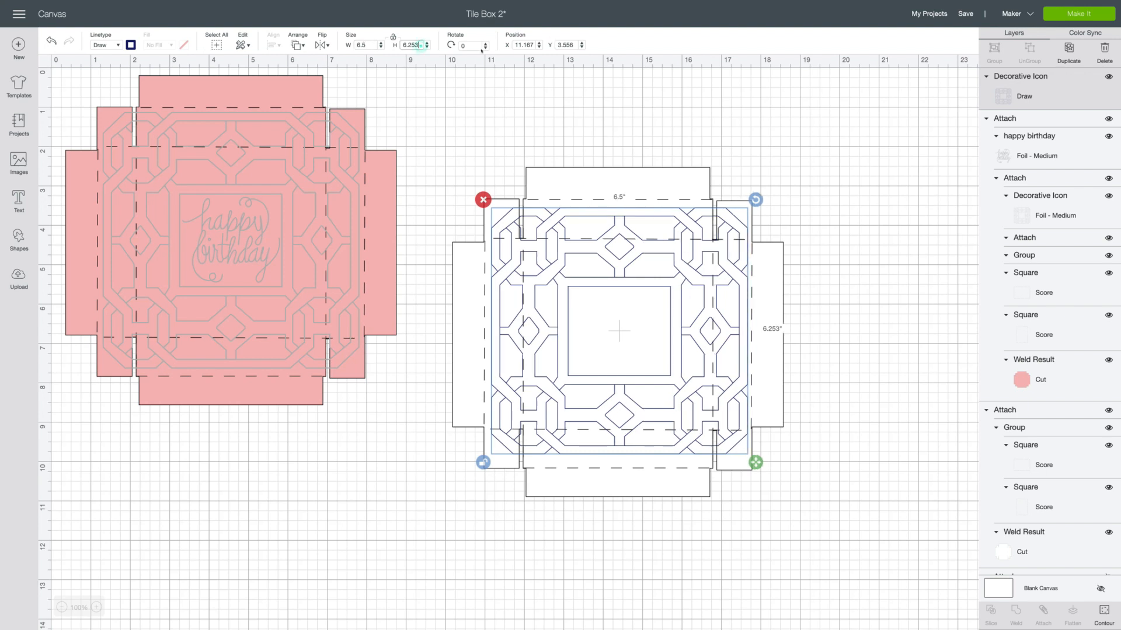
key("BackSpace")
key("BackSpace")
key("BackSpace")
type("5")
key("Return")
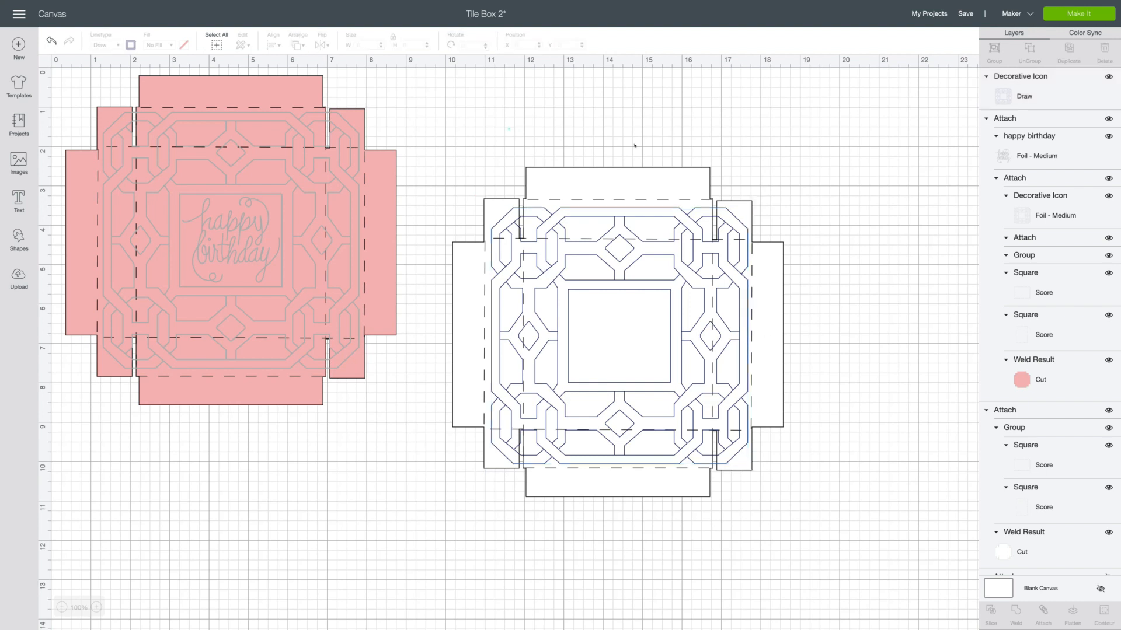
Center the tile frame and the white lid on each other.
left_click_drag(508, 128, 704, 592)
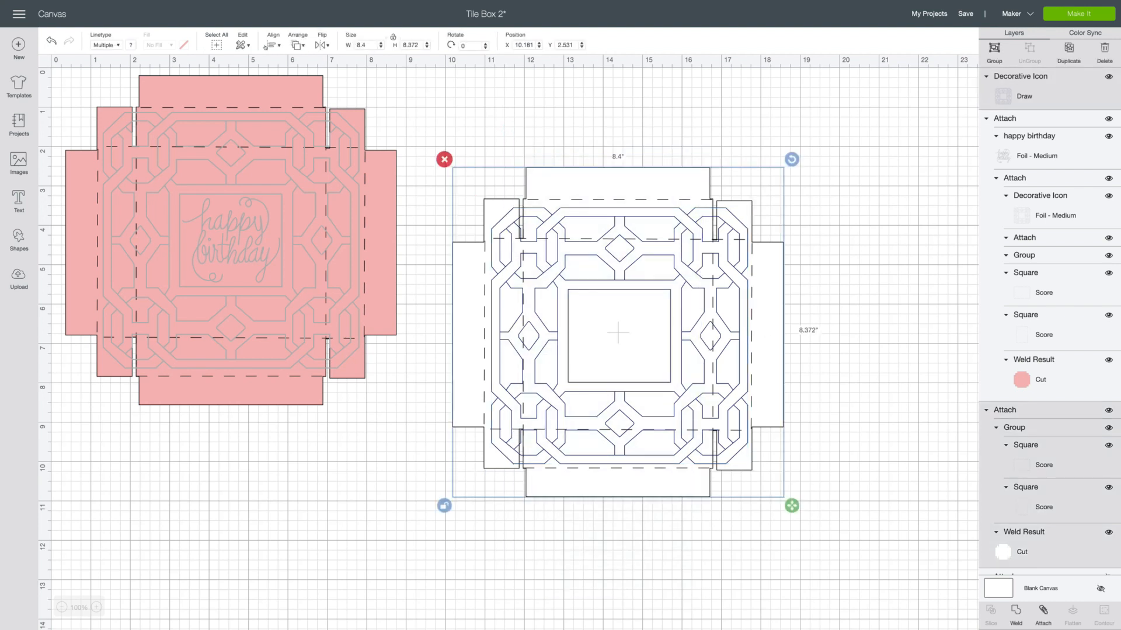
left_click(272, 45)
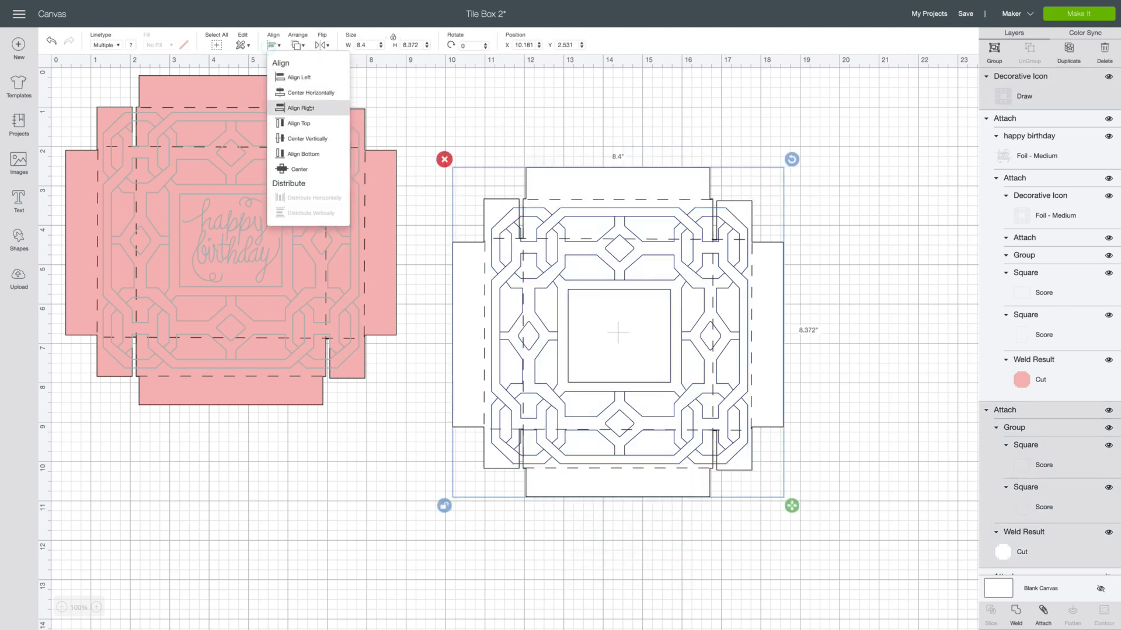
left_click(298, 169)
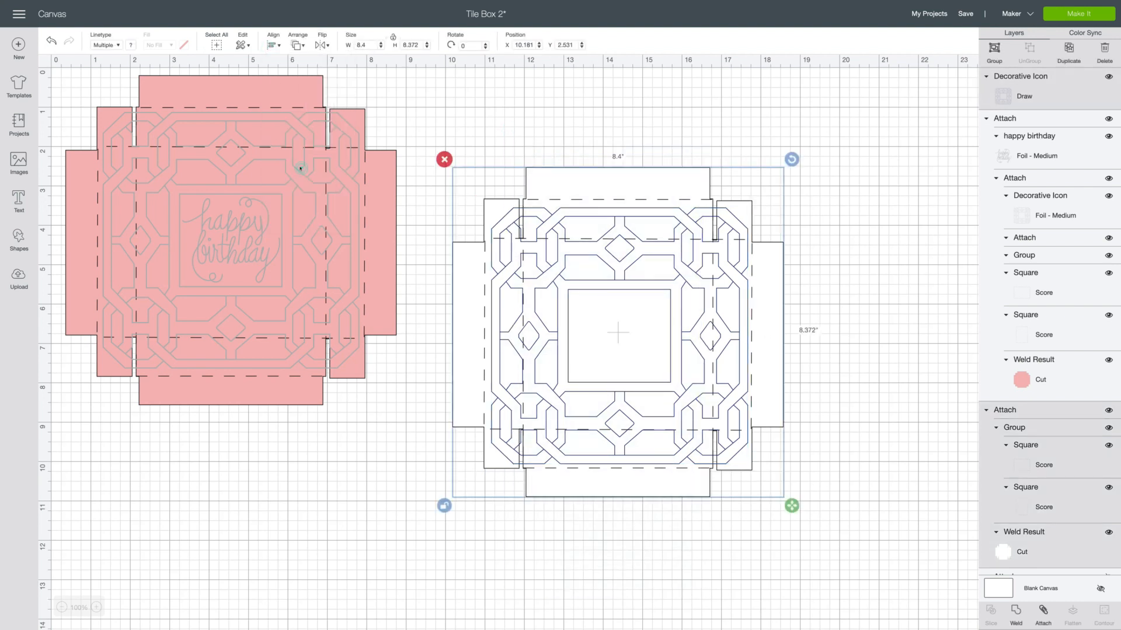
left_click(825, 143)
Change the linetype of the tile frame on the white lid to Foil Medium and set its colour to Silver.
left_click(687, 272)
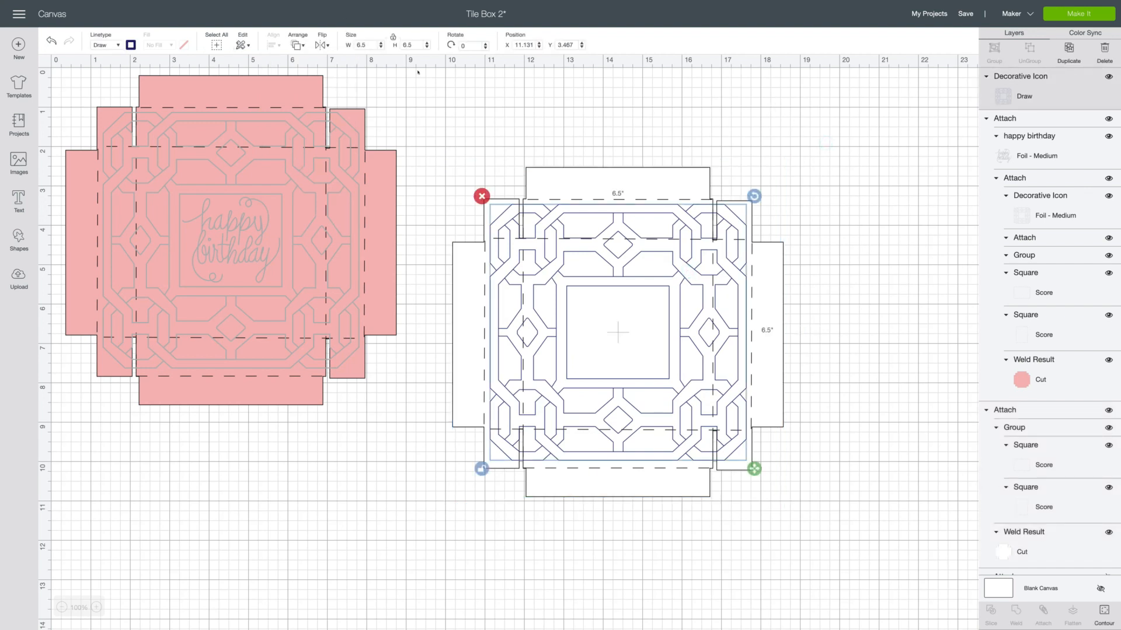
left_click(108, 45)
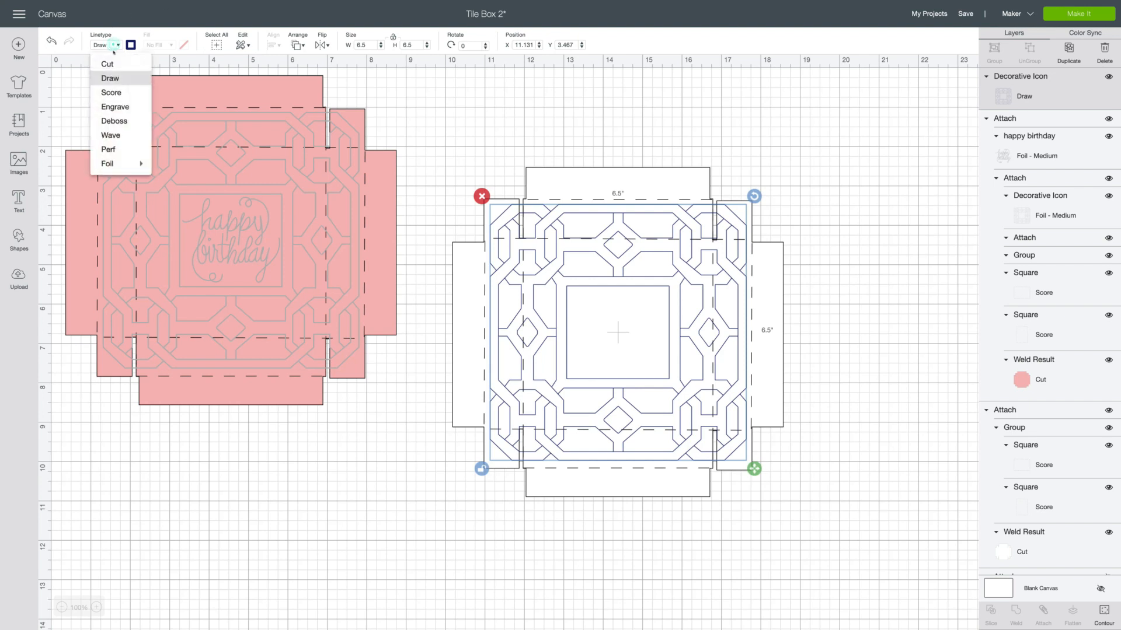
mouse_move(125, 167)
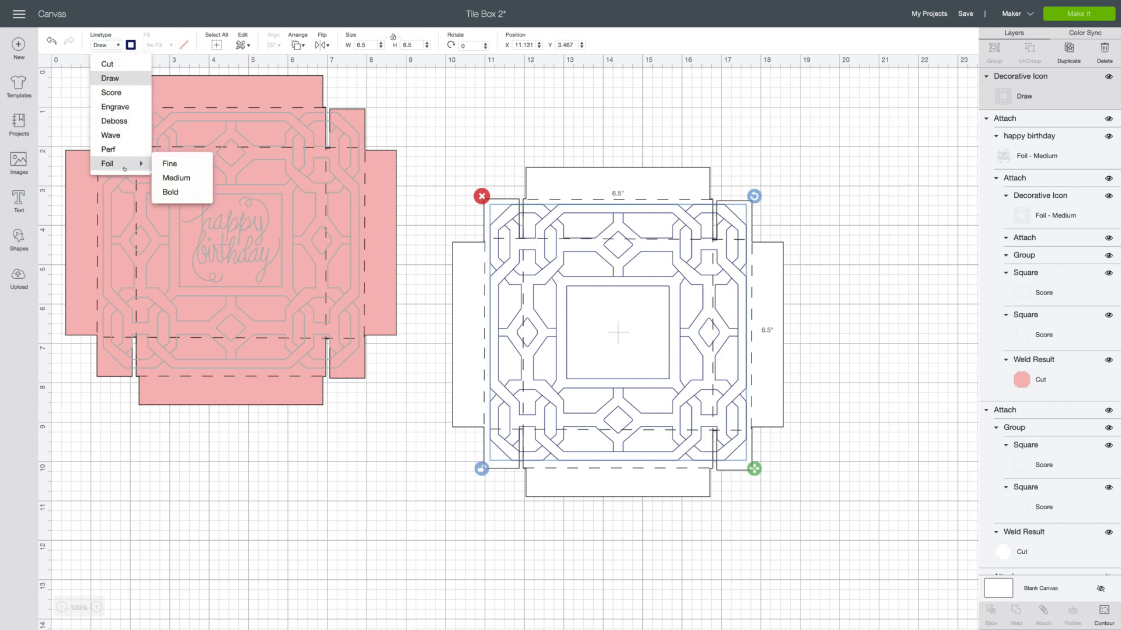
left_click(184, 178)
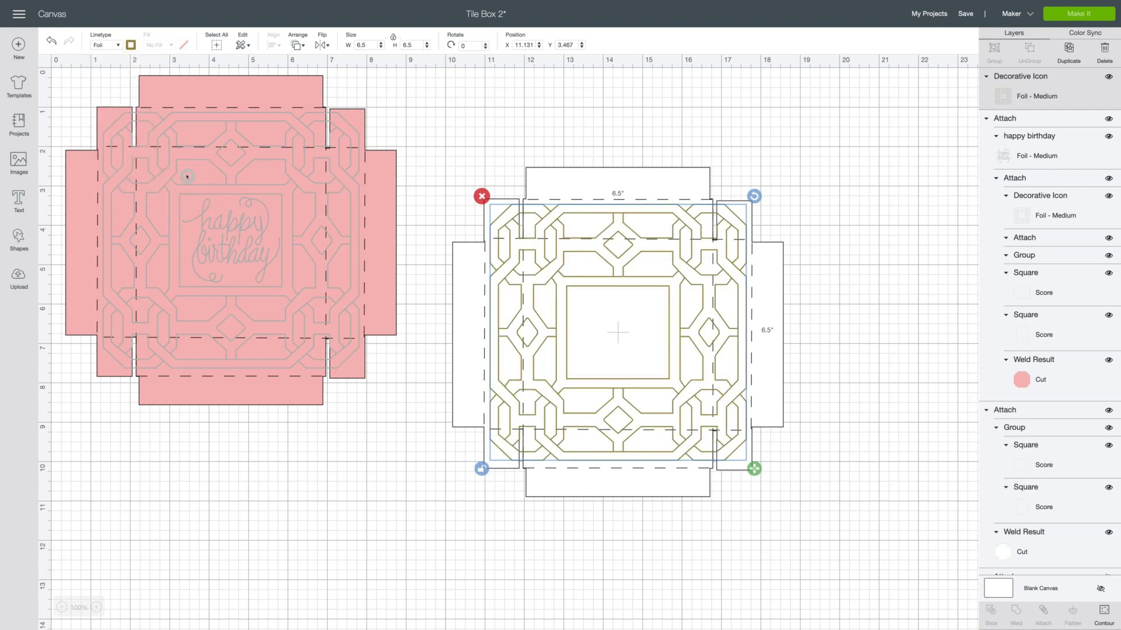
left_click(131, 45)
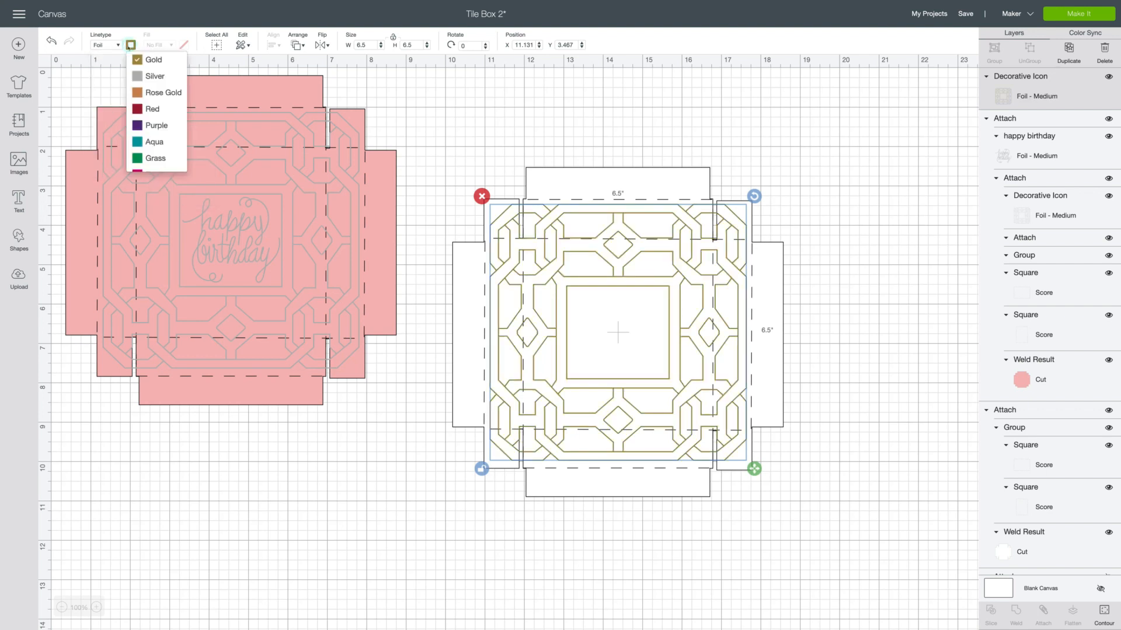
left_click(142, 75)
left_click(902, 186)
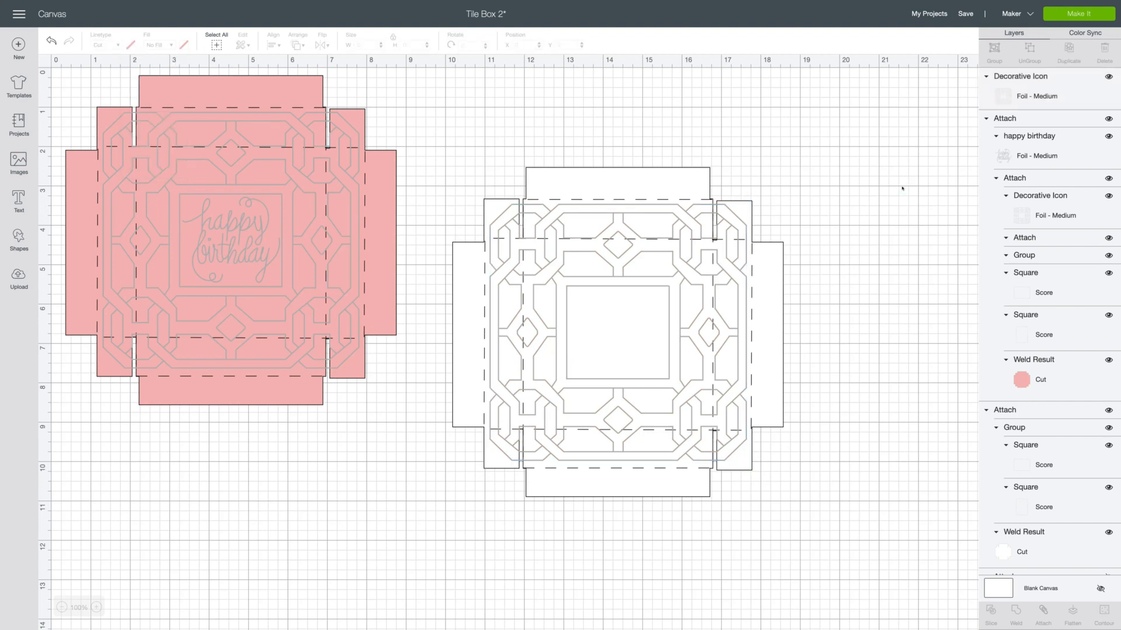
Attach the silver foil tile frame to the white lid.
left_click_drag(820, 137, 469, 549)
right_click(616, 260)
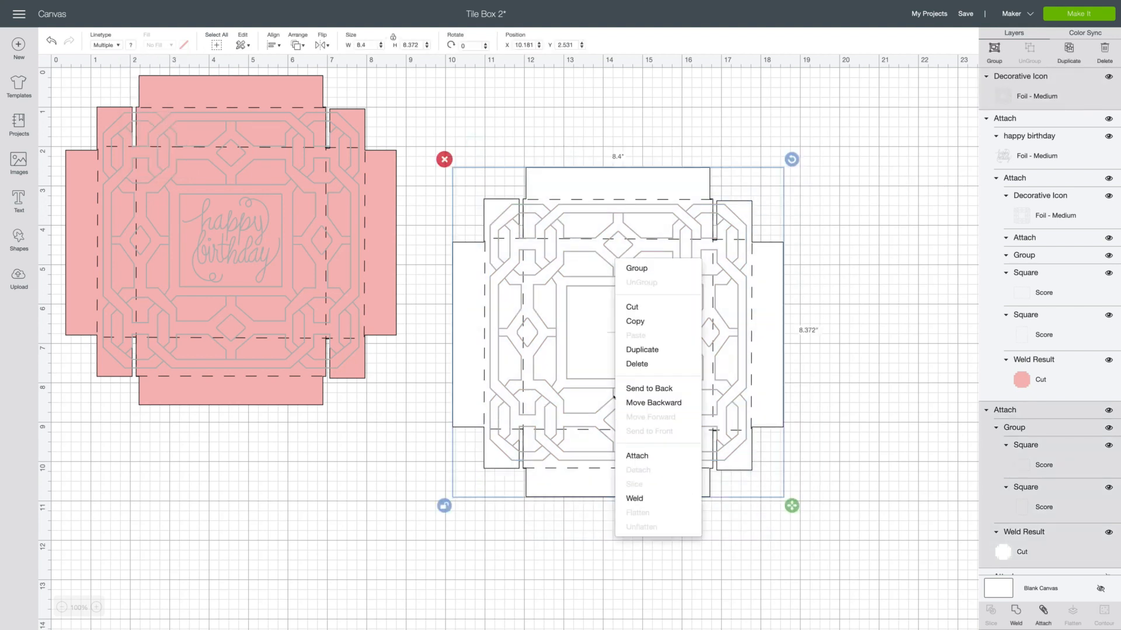
left_click(656, 456)
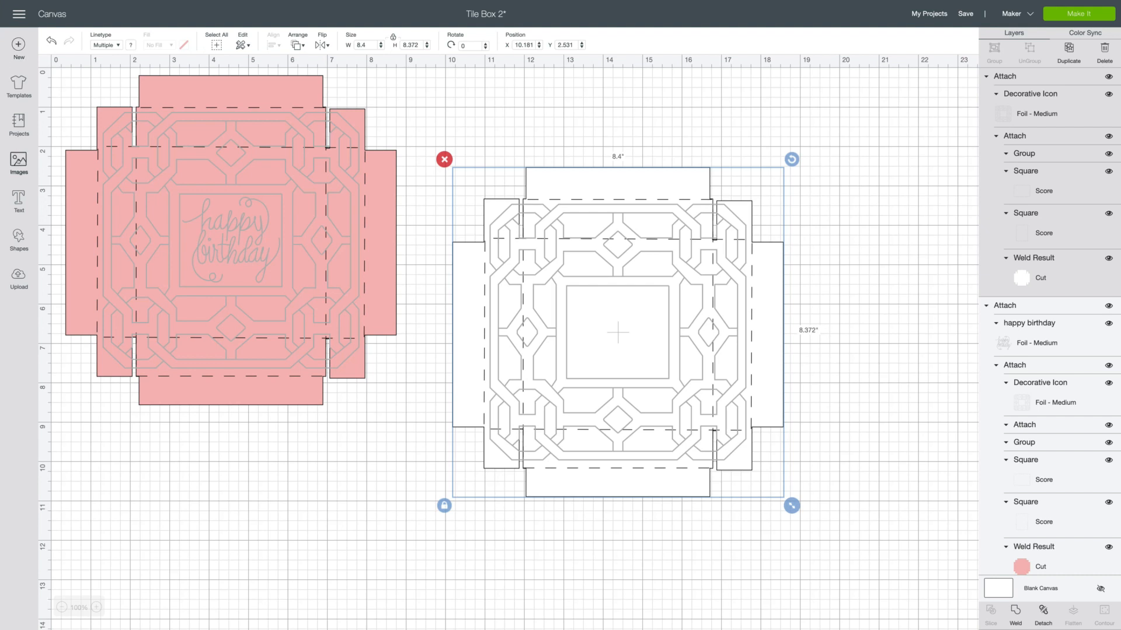
Replace the previous image library search with "merry christmas", keeping the Draw Only filter.
left_click(19, 163)
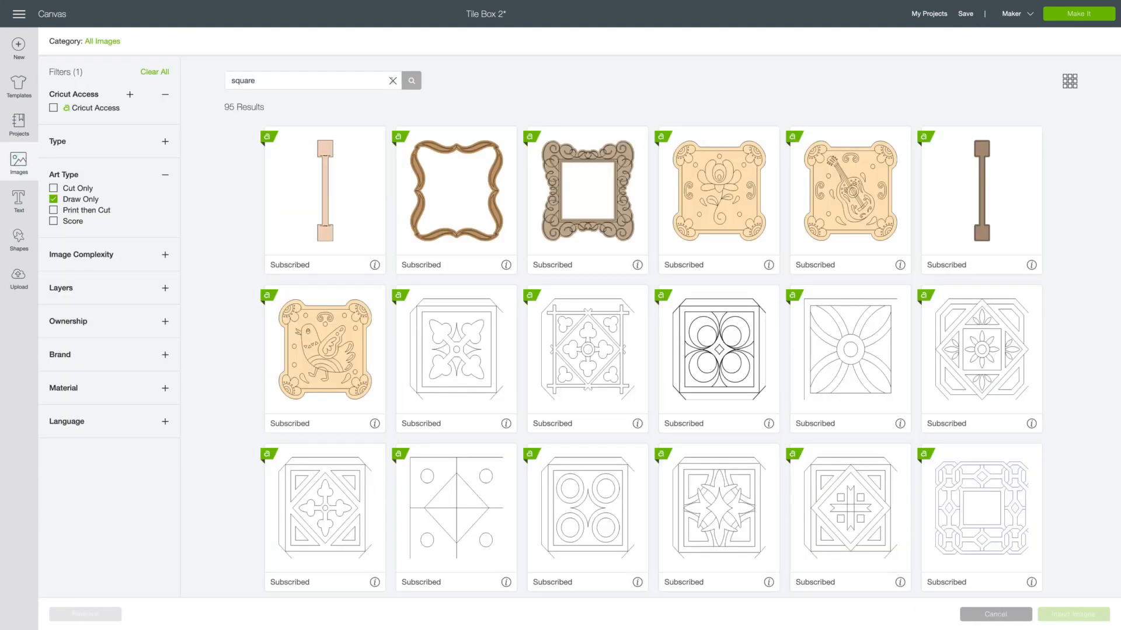
left_click(392, 81)
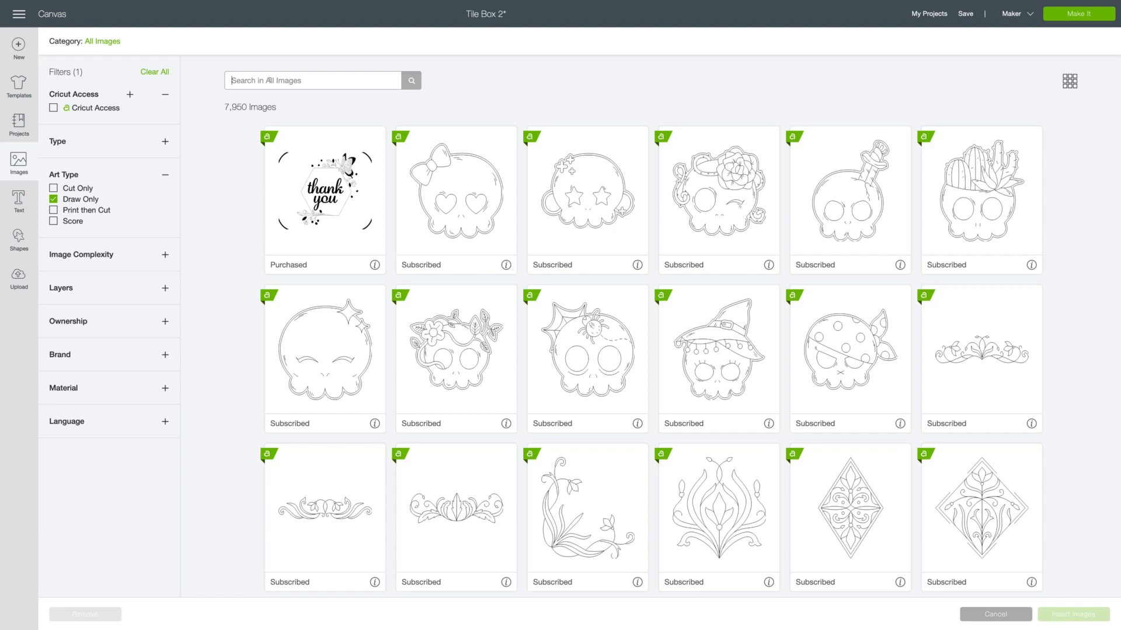
type("merry christmas")
key("Return")
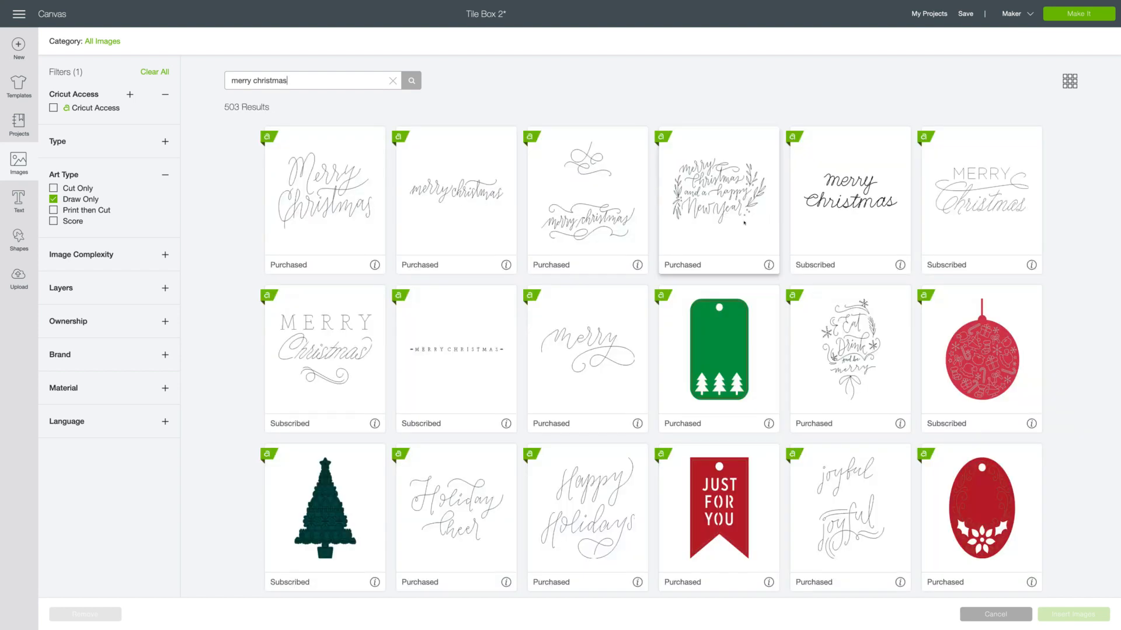
Insert the Merry Christmas design with capital-letter MERRY above a script Christmas from the image results.
scroll(744, 223, "down", 1)
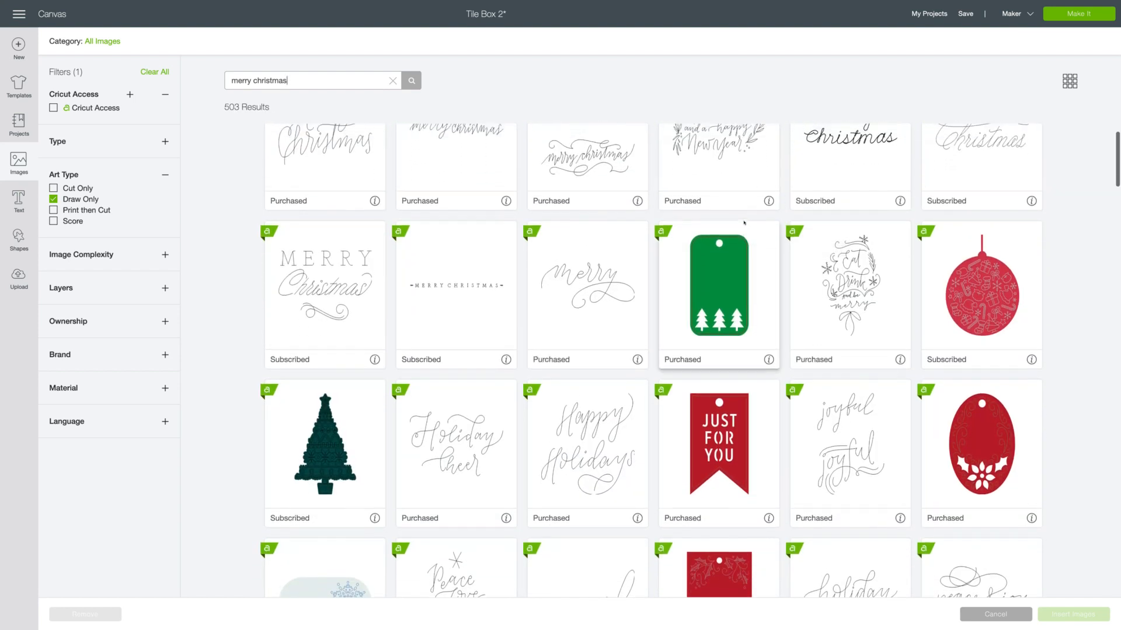
scroll(745, 223, "up", 1)
left_click(995, 222)
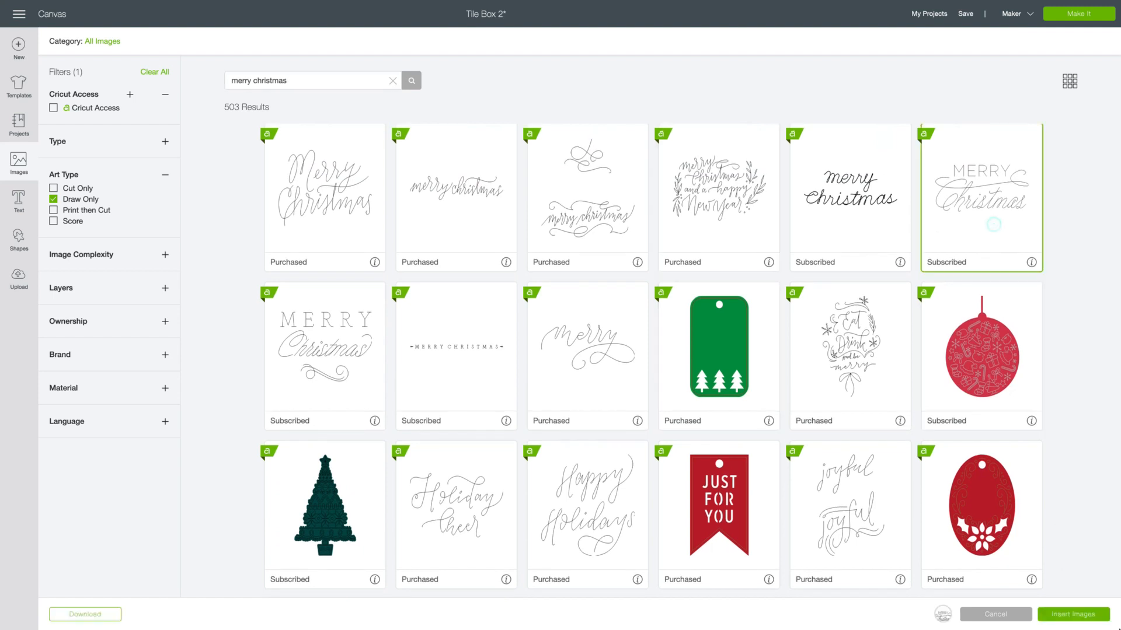
left_click(1083, 613)
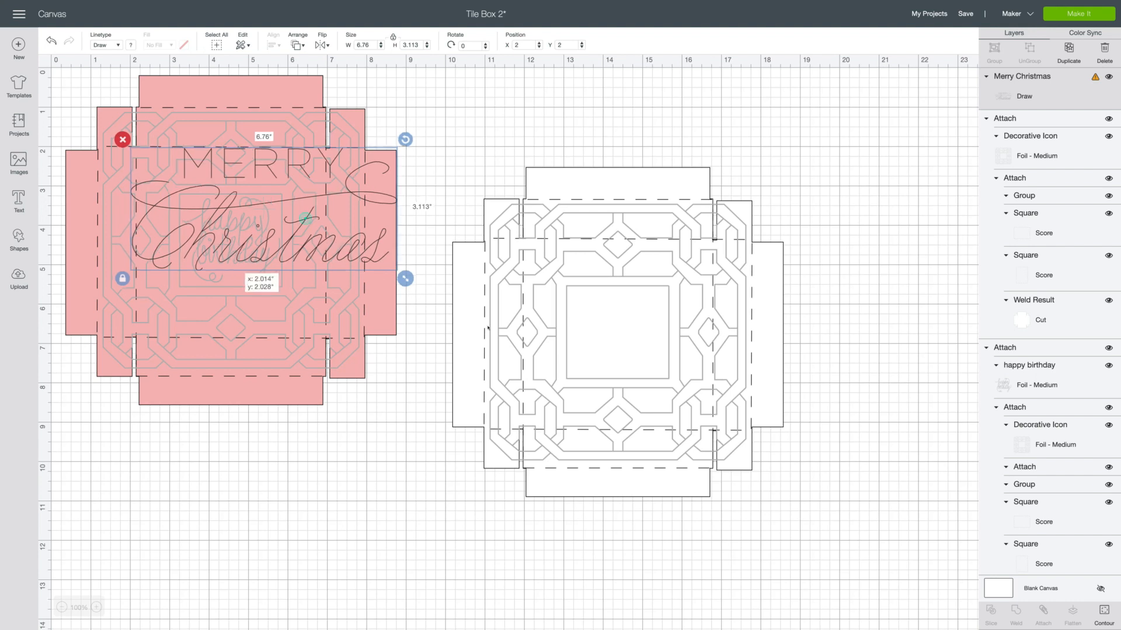
Move the Merry Christmas lettering into the white lid's central square and resize it unproportionally to about 2.43 in wide by 1.88 in high.
left_click_drag(305, 218, 646, 354)
left_click_drag(741, 413, 638, 322)
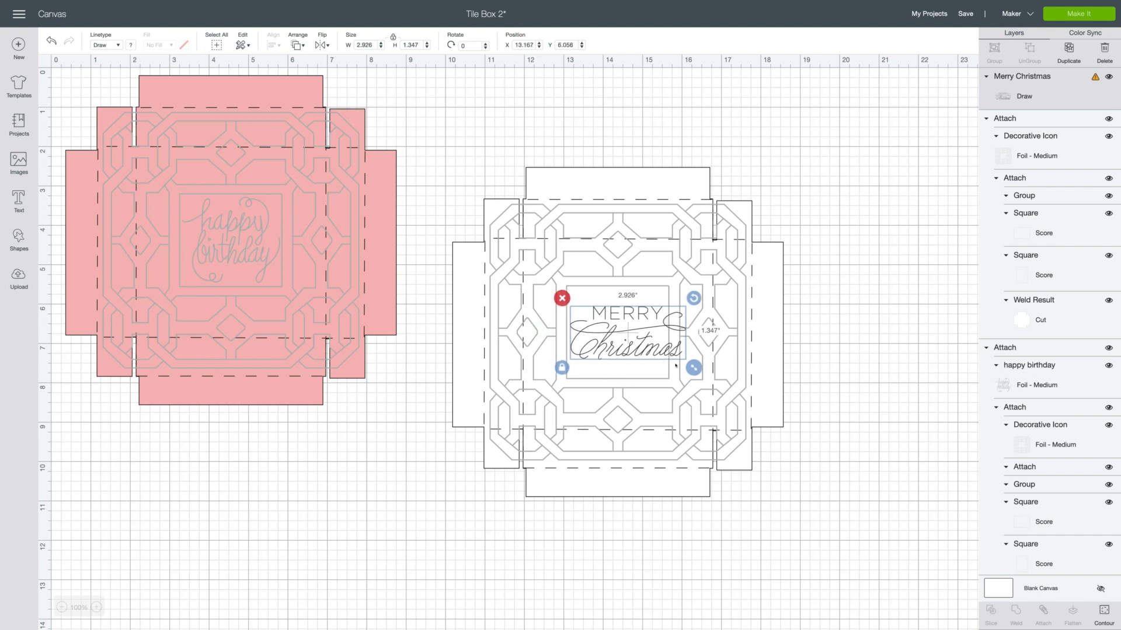
left_click_drag(692, 366, 672, 378)
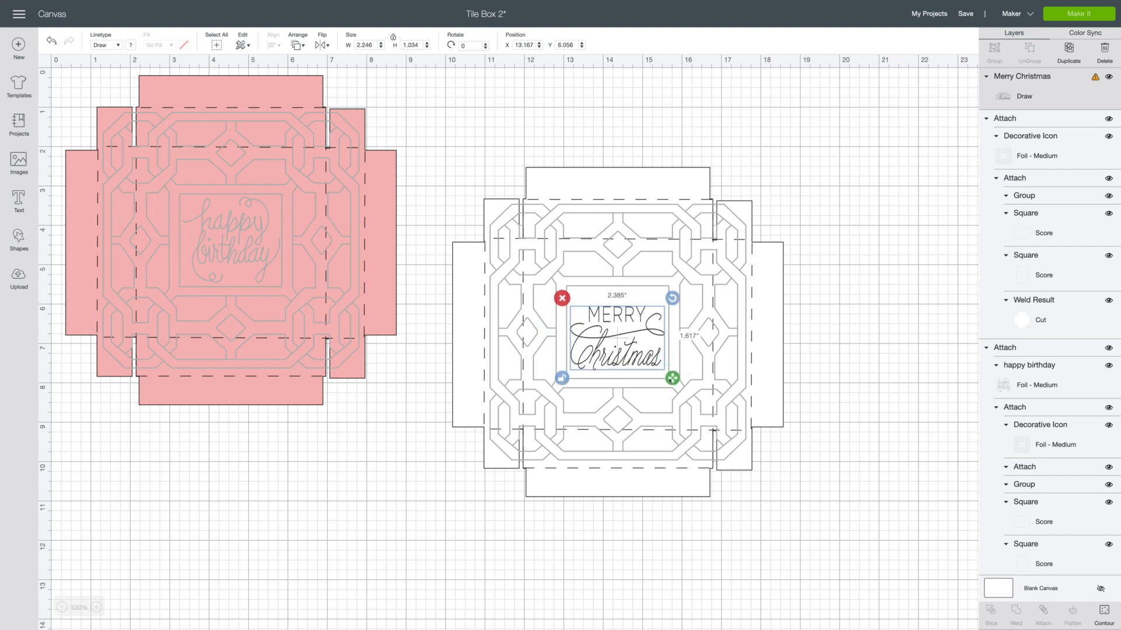
left_click_drag(616, 333, 616, 322)
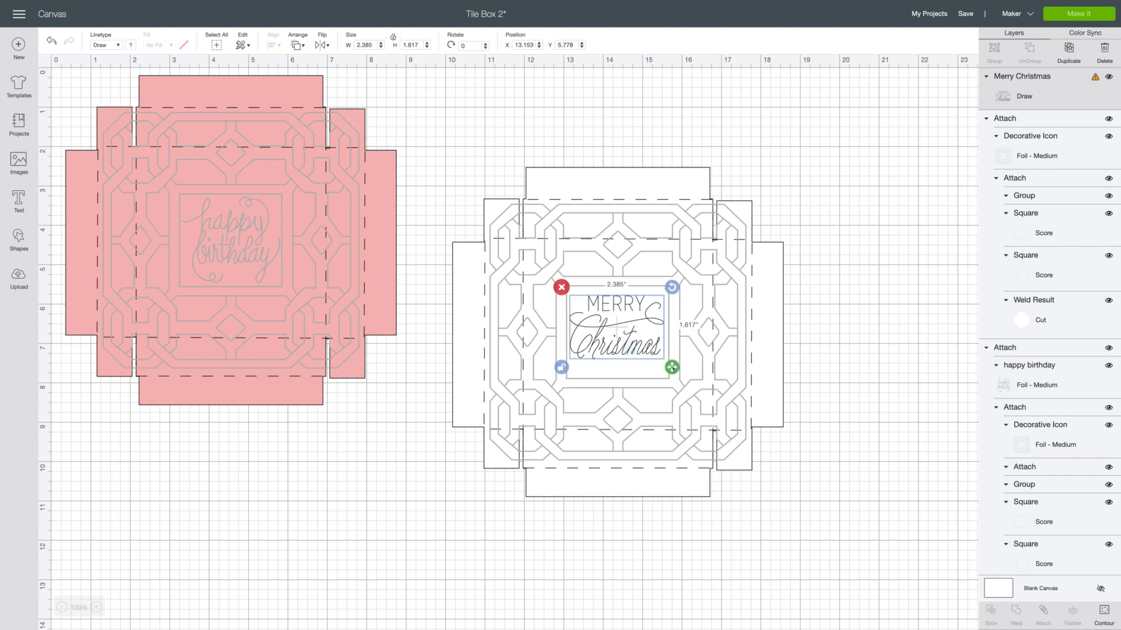
left_click_drag(672, 367, 675, 379)
left_click(814, 213)
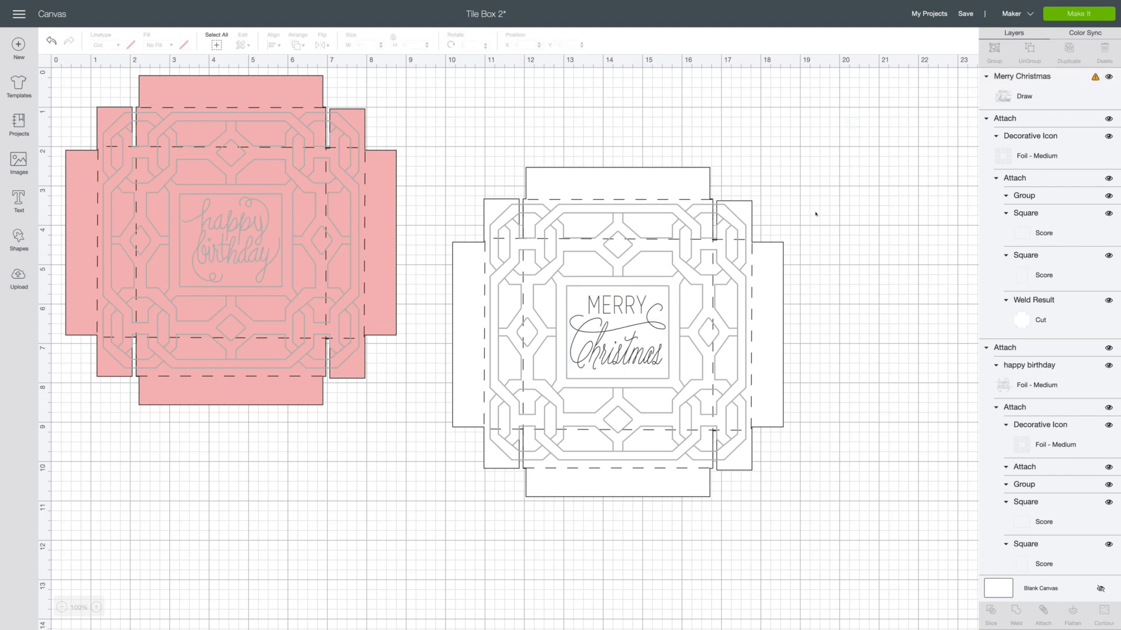
Change the Merry Christmas lettering's linetype to Foil Medium and set its colour to Silver.
left_click(618, 331)
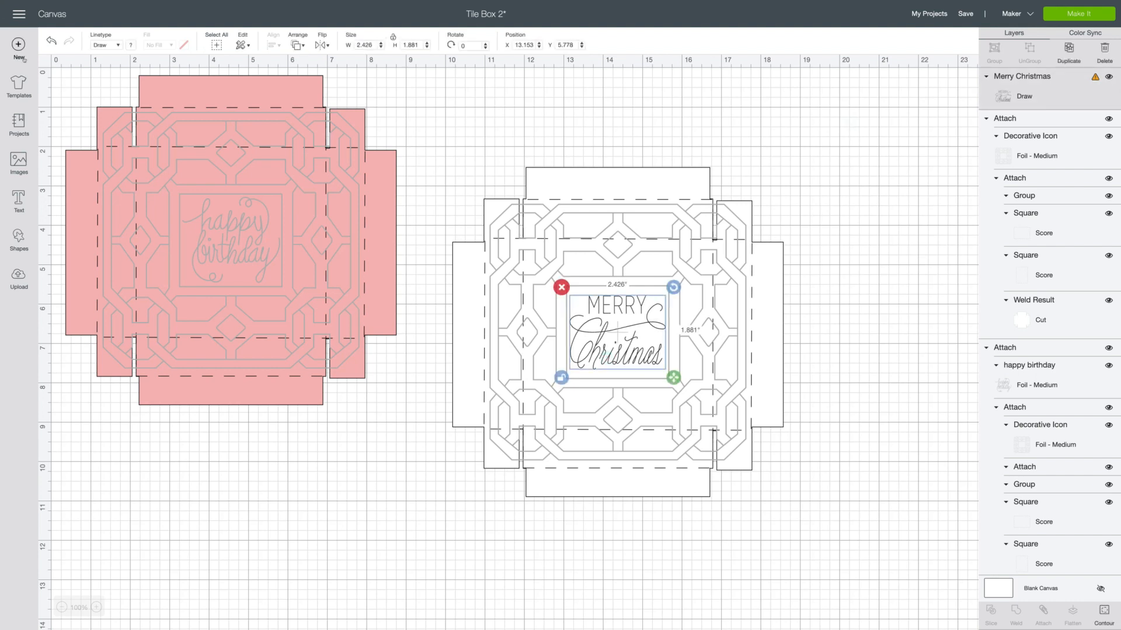
left_click(112, 44)
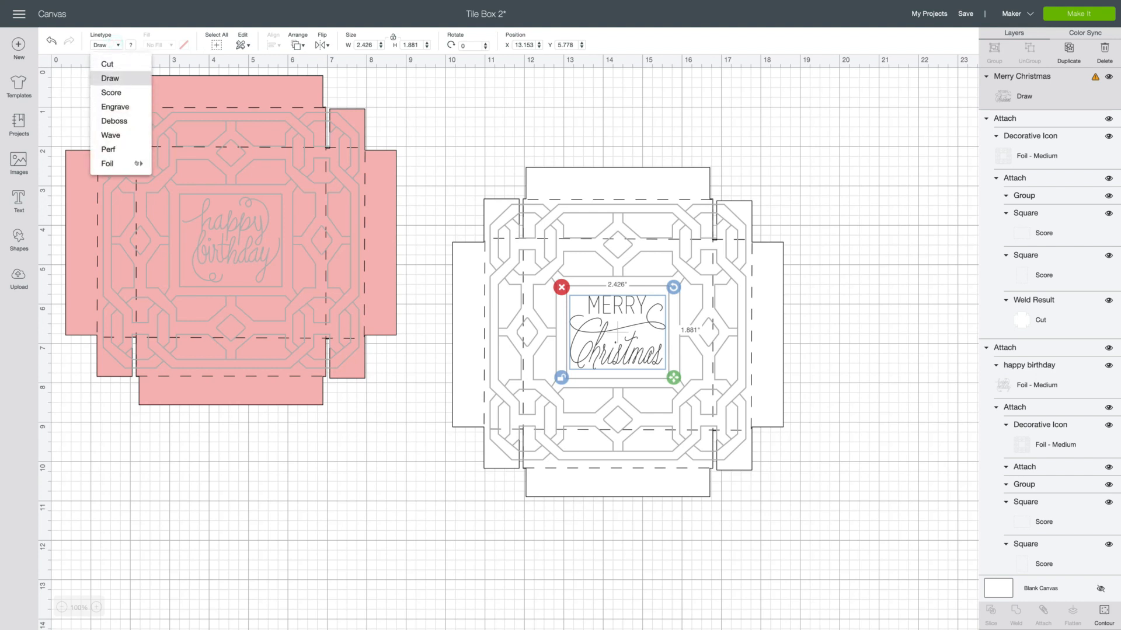
mouse_move(129, 165)
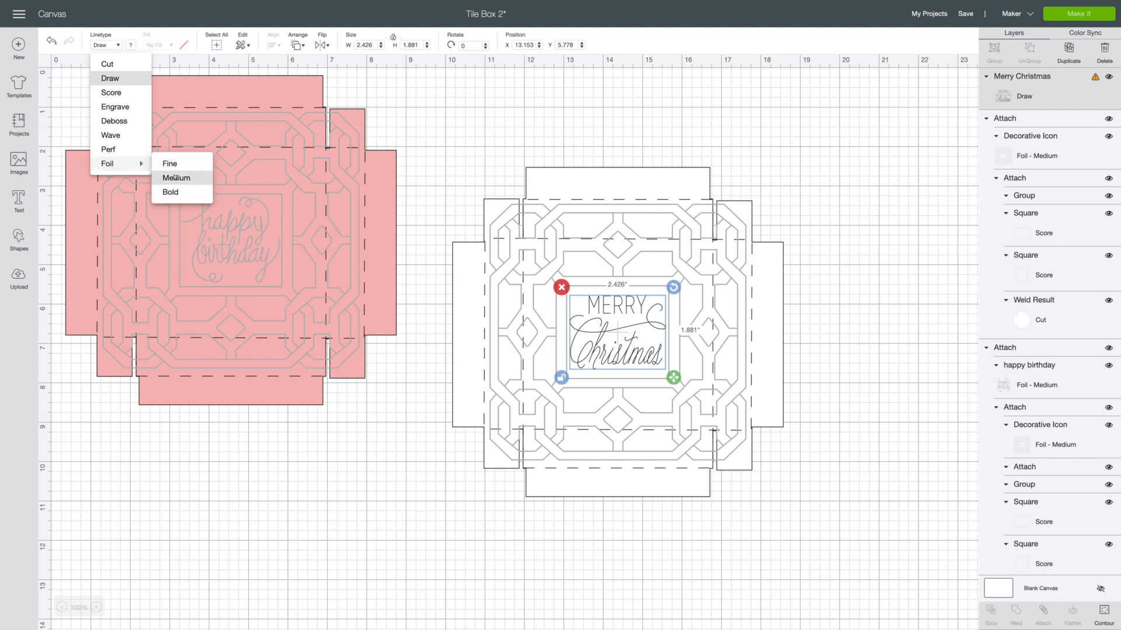
left_click(176, 177)
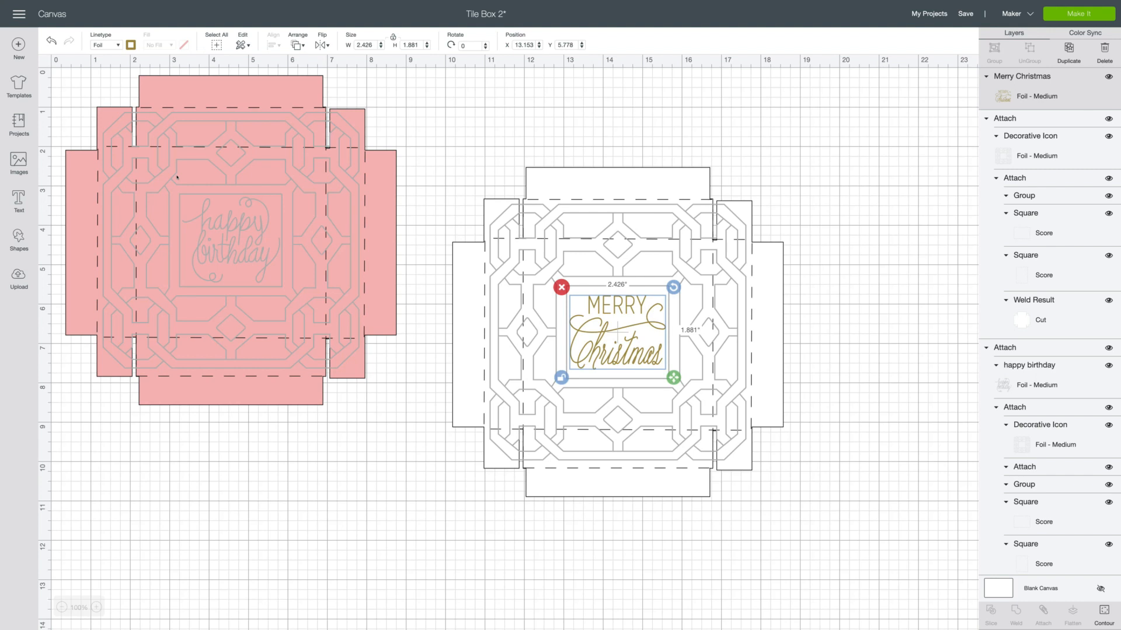
left_click(131, 45)
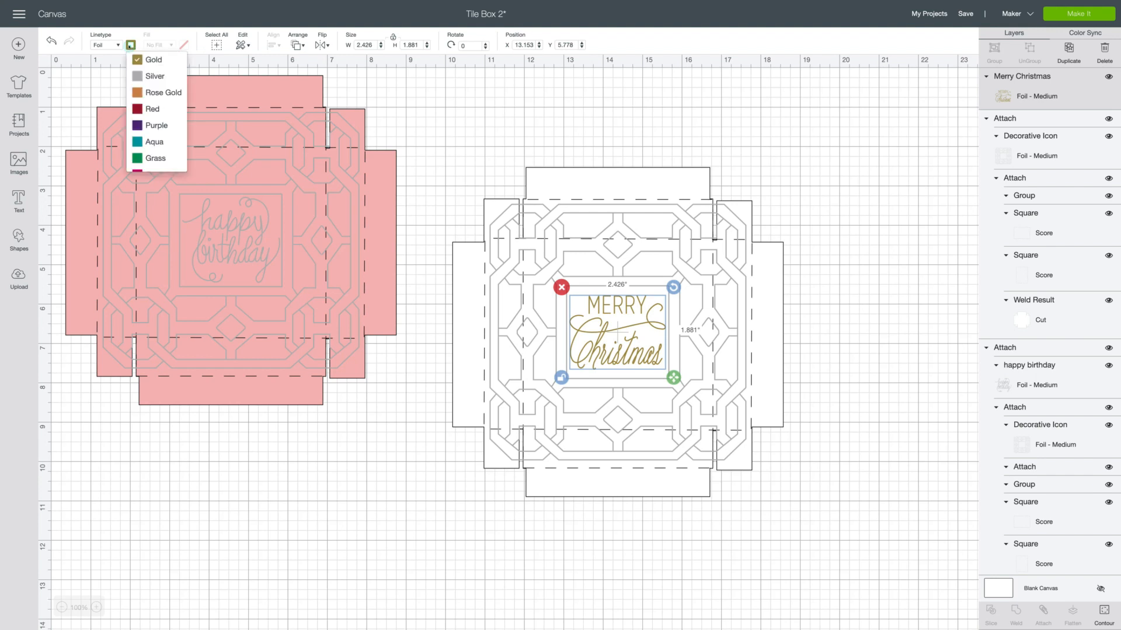
left_click(147, 77)
left_click(849, 256)
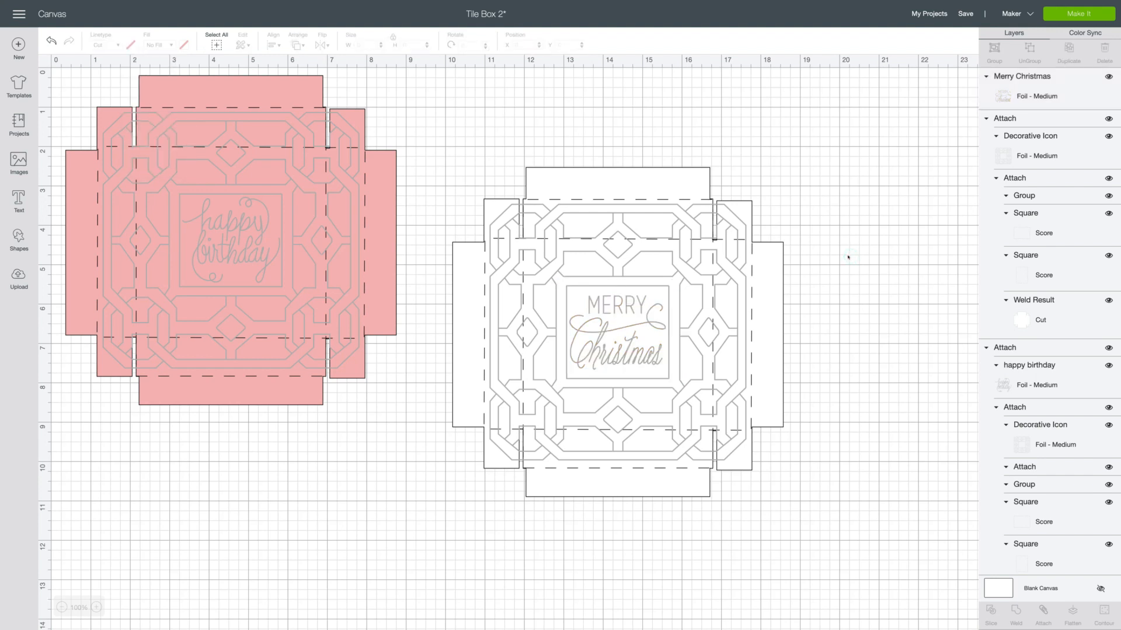
Center the Merry Christmas lettering and the white lid on each other and attach them together.
left_click_drag(529, 109, 748, 513)
left_click(271, 45)
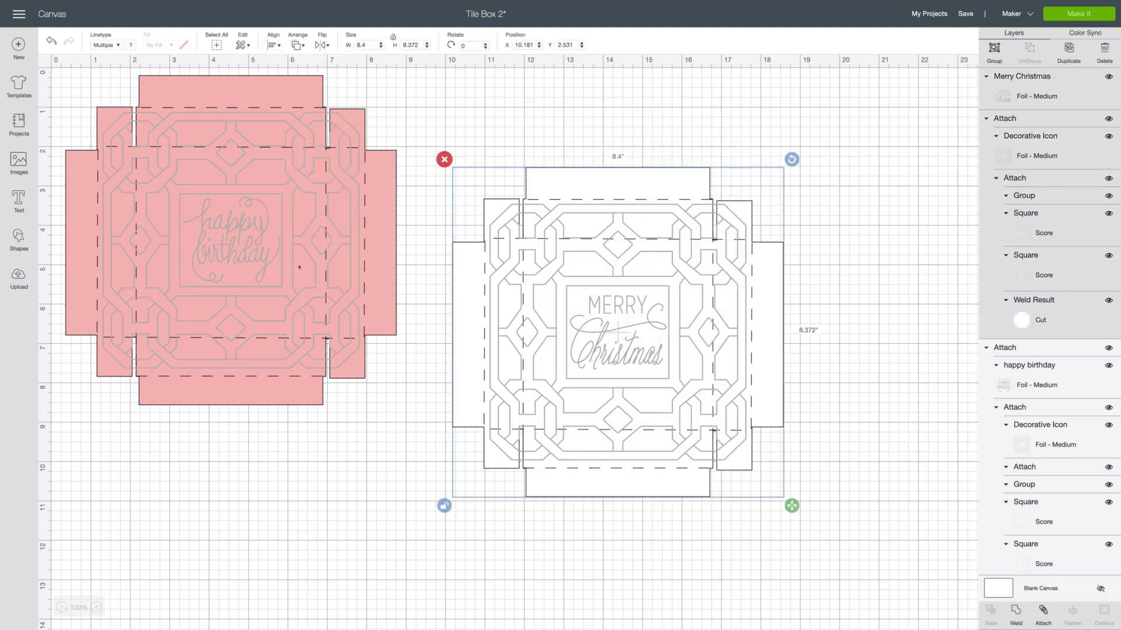
right_click(607, 338)
left_click(662, 537)
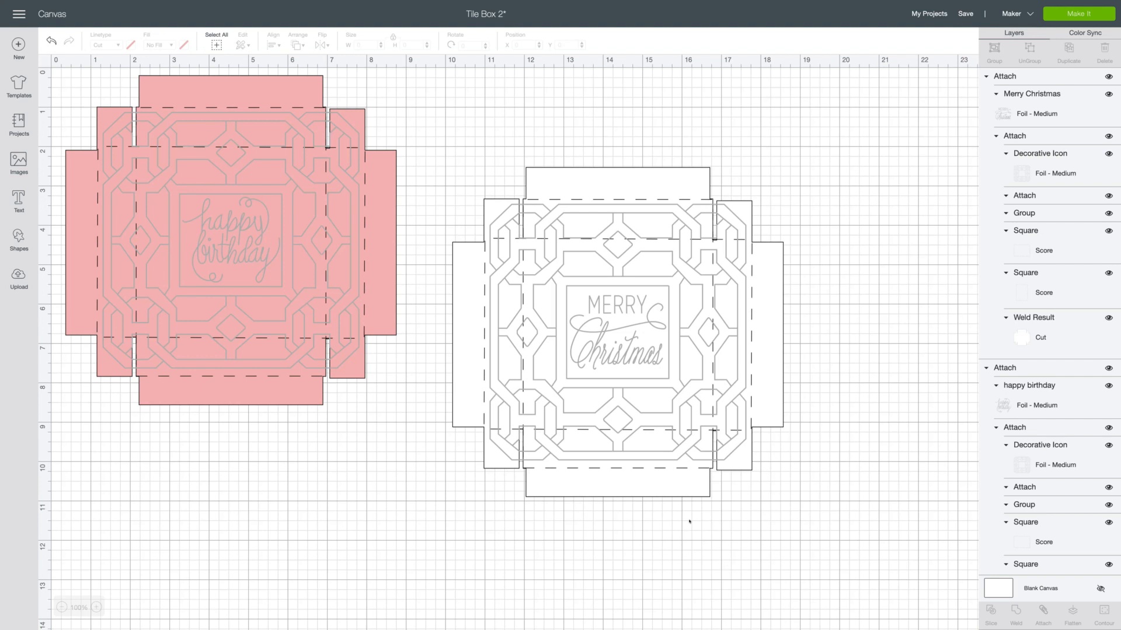
Hide the pink happy birthday lid and move the Merry Christmas lid to about X 2.79, Y 1.14 on the canvas.
left_click(216, 284)
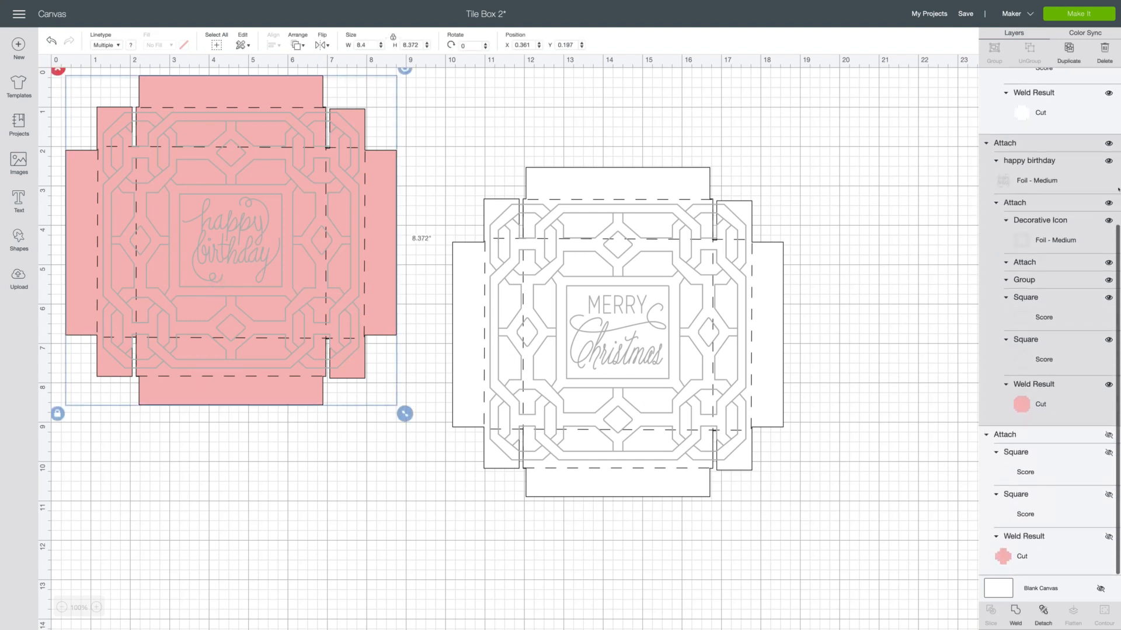
left_click(1109, 143)
left_click_drag(593, 353, 266, 289)
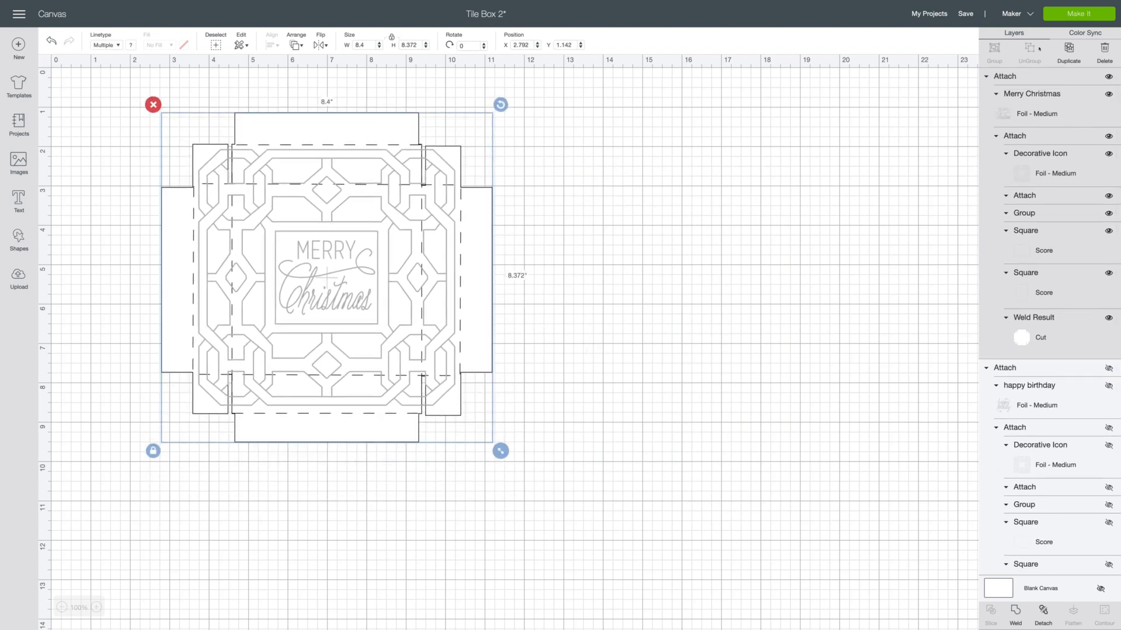
Prepare the project for making and move the lid down to the lower margin line of the 12 x 12 in mat.
left_click(1061, 17)
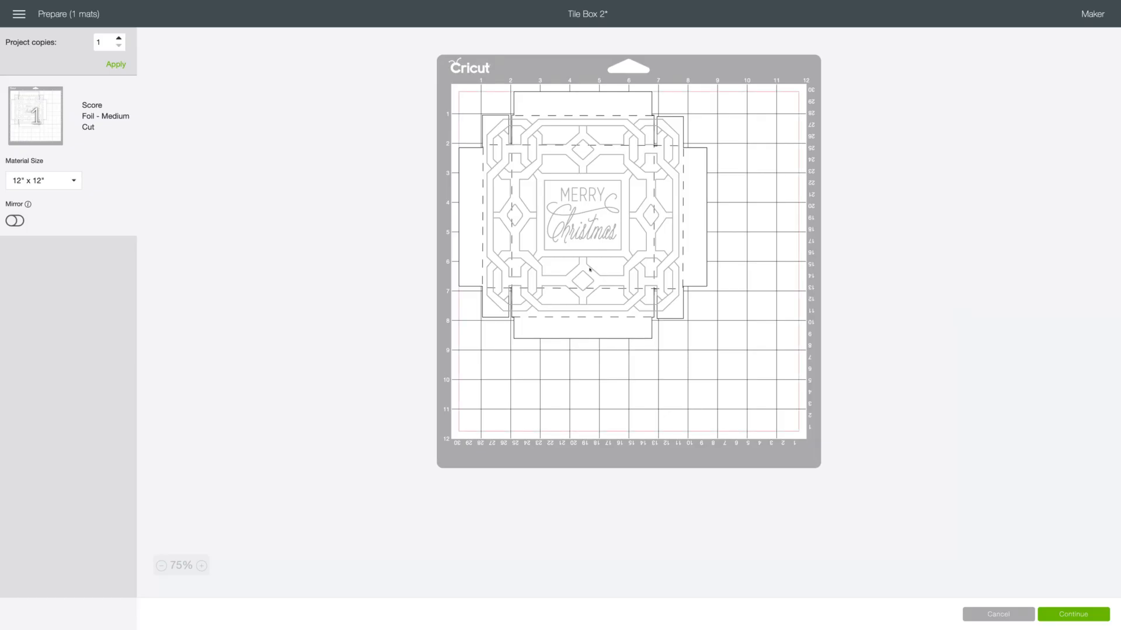
left_click_drag(590, 270, 599, 366)
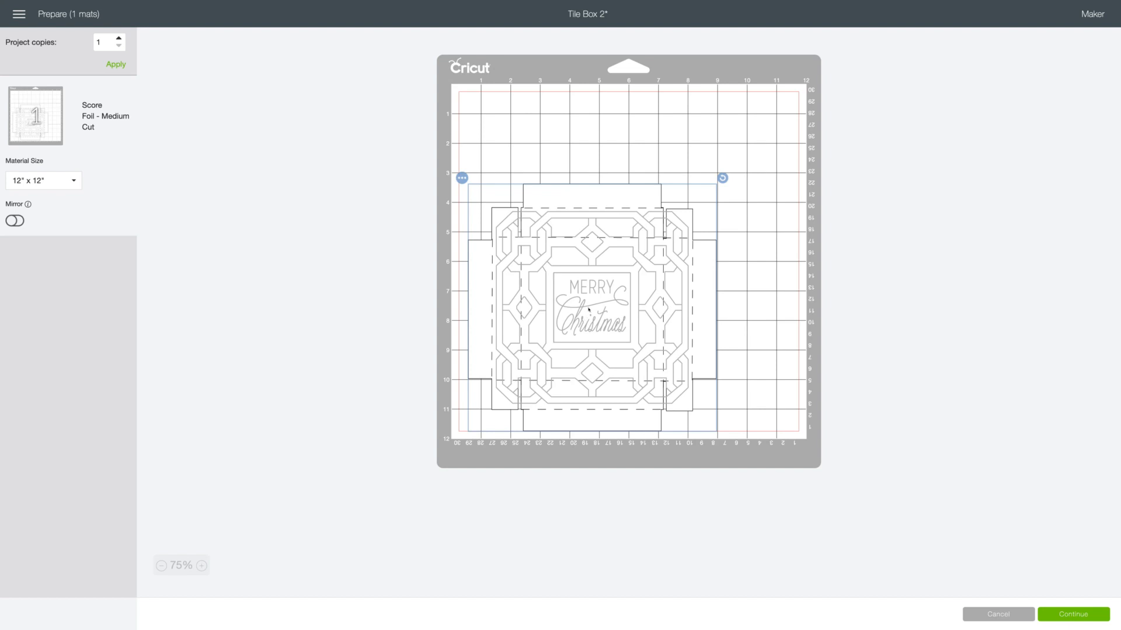
mouse_move(589, 309)
left_mouse_down()
mouse_move(590, 215)
mouse_move(592, 317)
left_mouse_up()
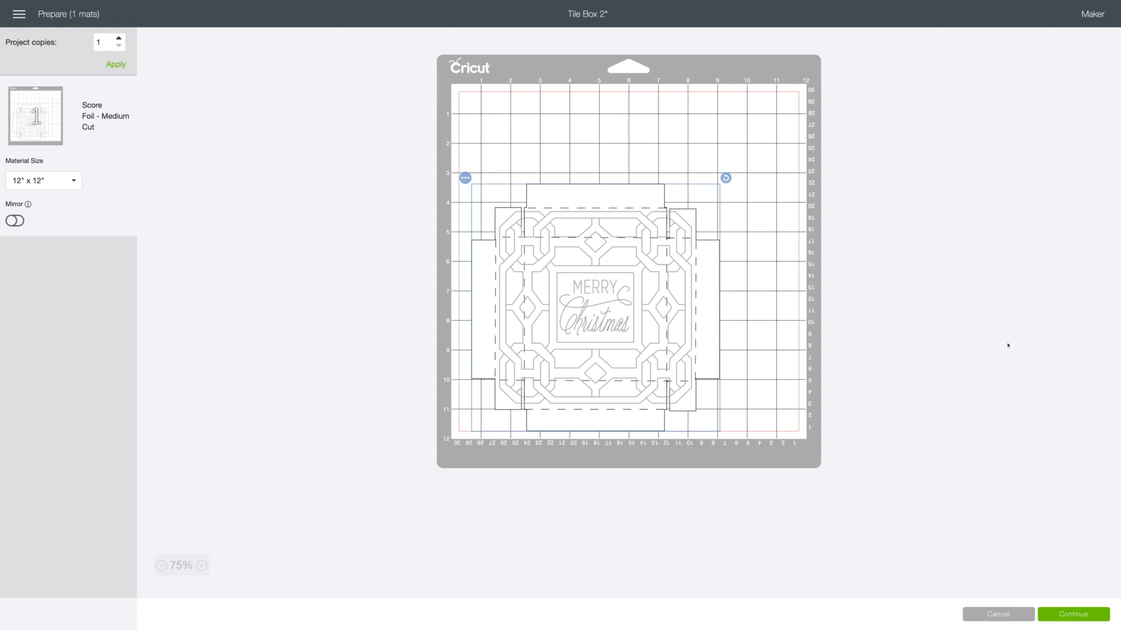
Continue to the make stage and select the Bluetooth-connected Maker as the machine.
left_click(1073, 614)
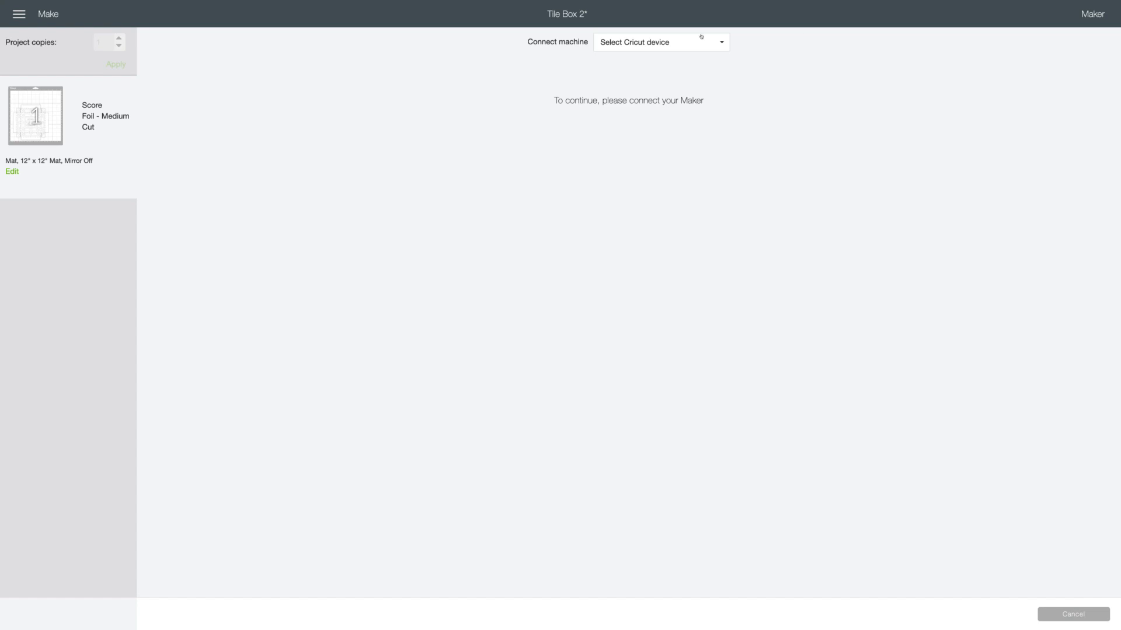
left_click(701, 36)
left_click(693, 77)
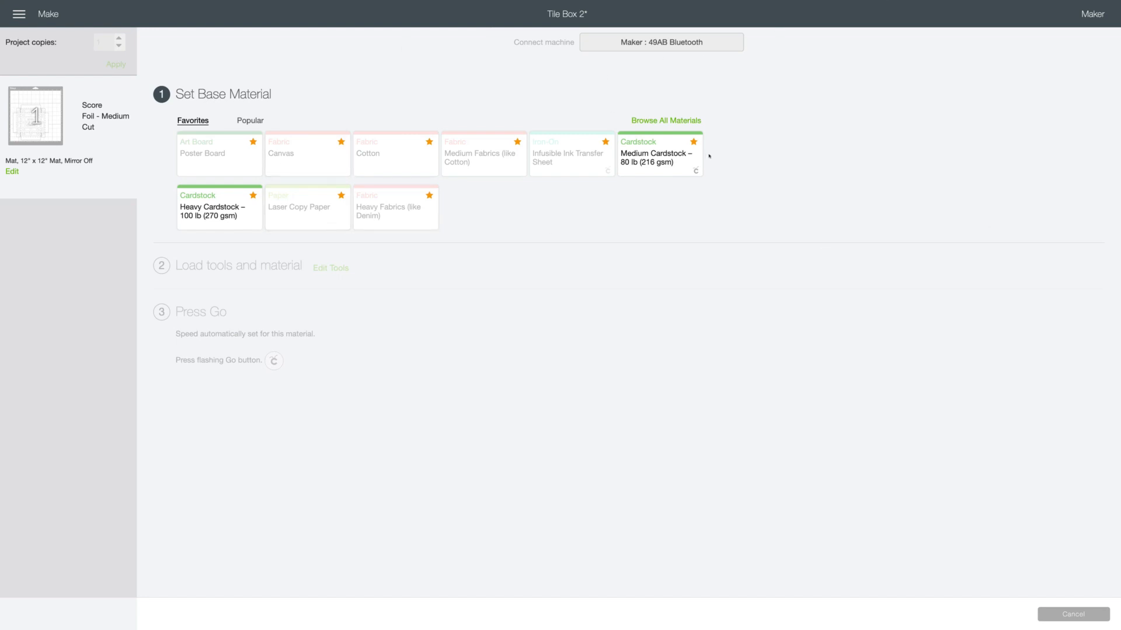
Set the base material to Medium Cardstock – 80 lb (216 gsm) and the pressure to Less.
left_click(676, 153)
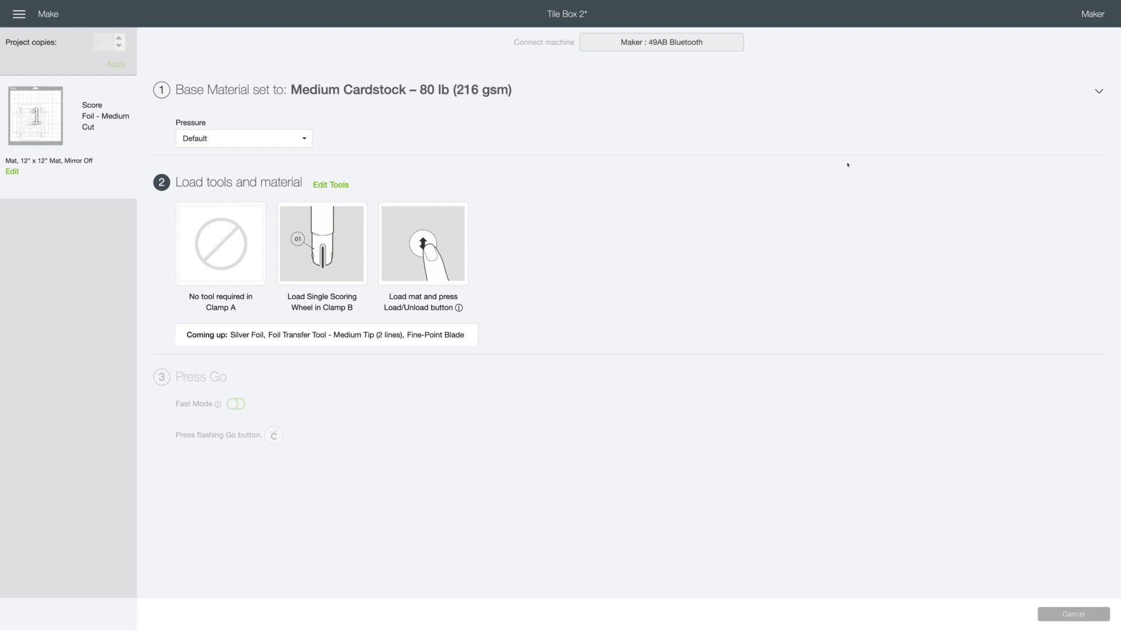
left_click(245, 138)
left_click(225, 192)
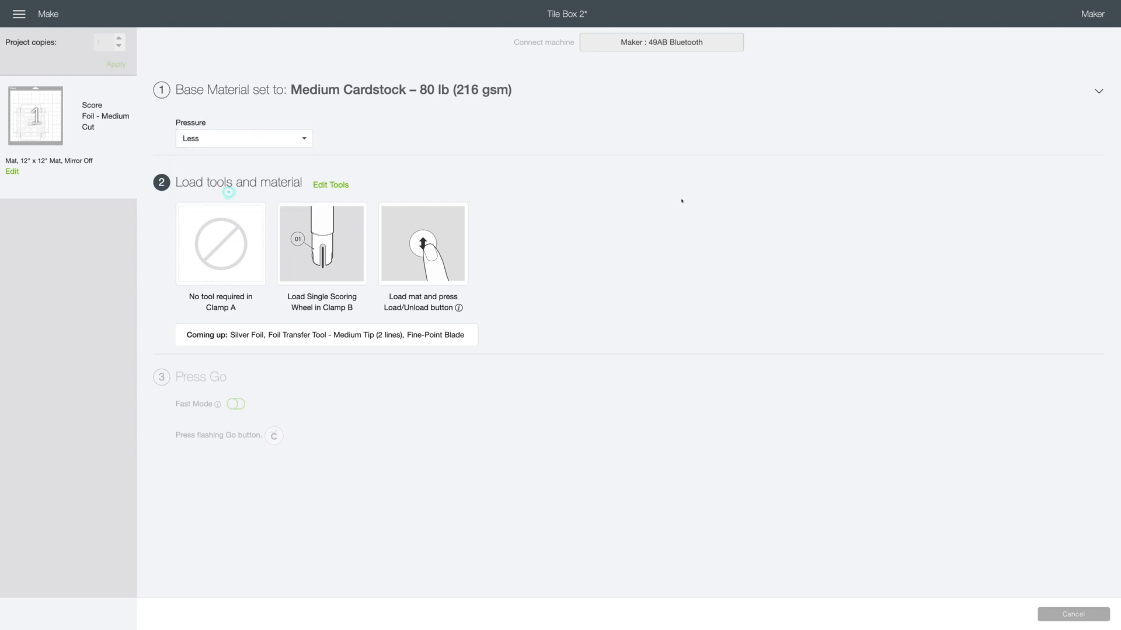